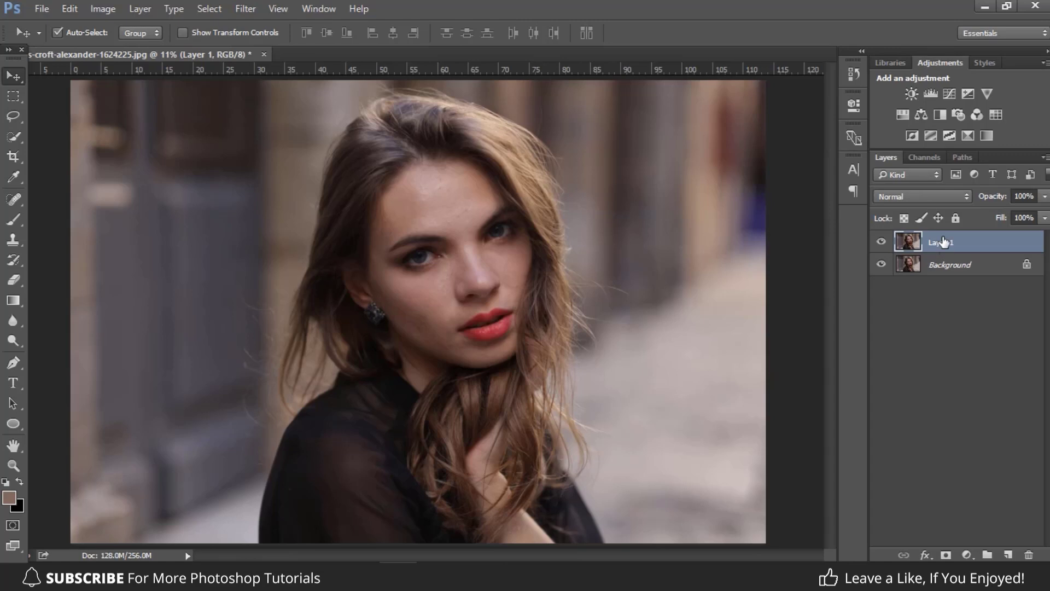
# Step: Convert Layer 1 to a smart object and duplicate it
pyautogui.rightClick(946, 245)
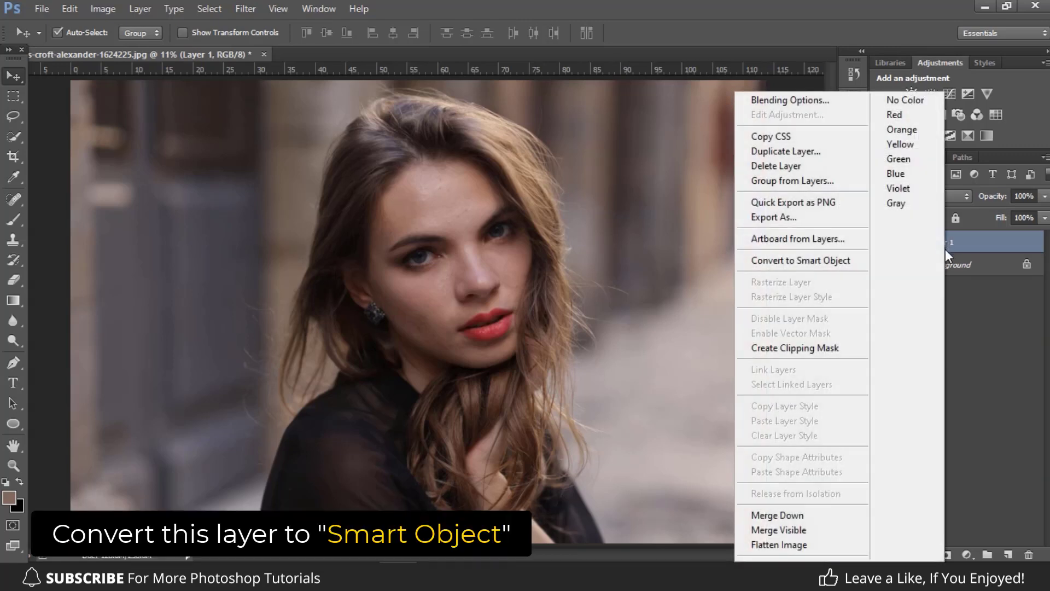
pyautogui.click(818, 265)
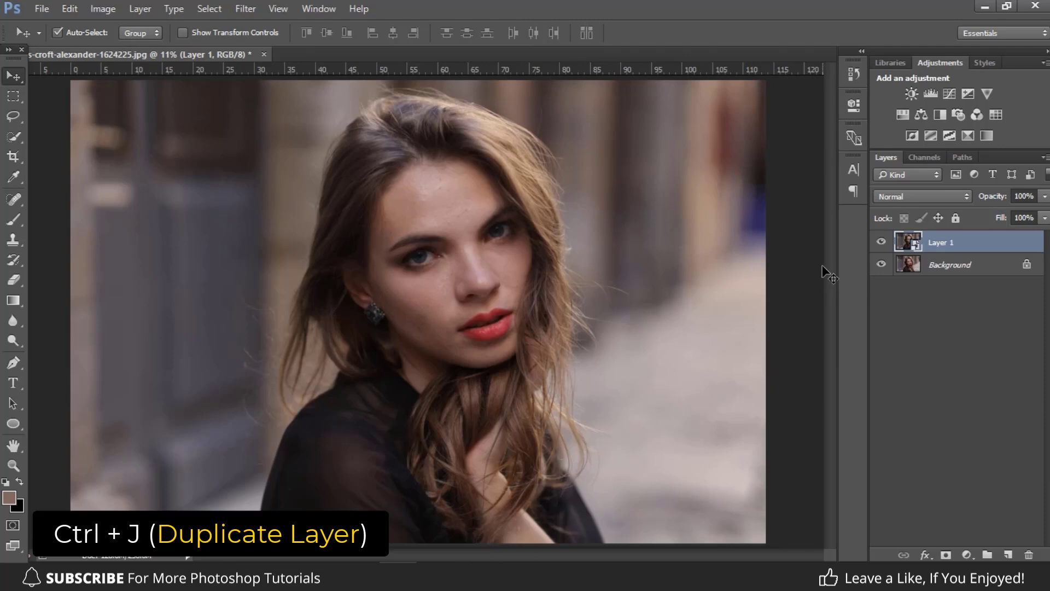
pyautogui.hotkey('ctrl', 'j')
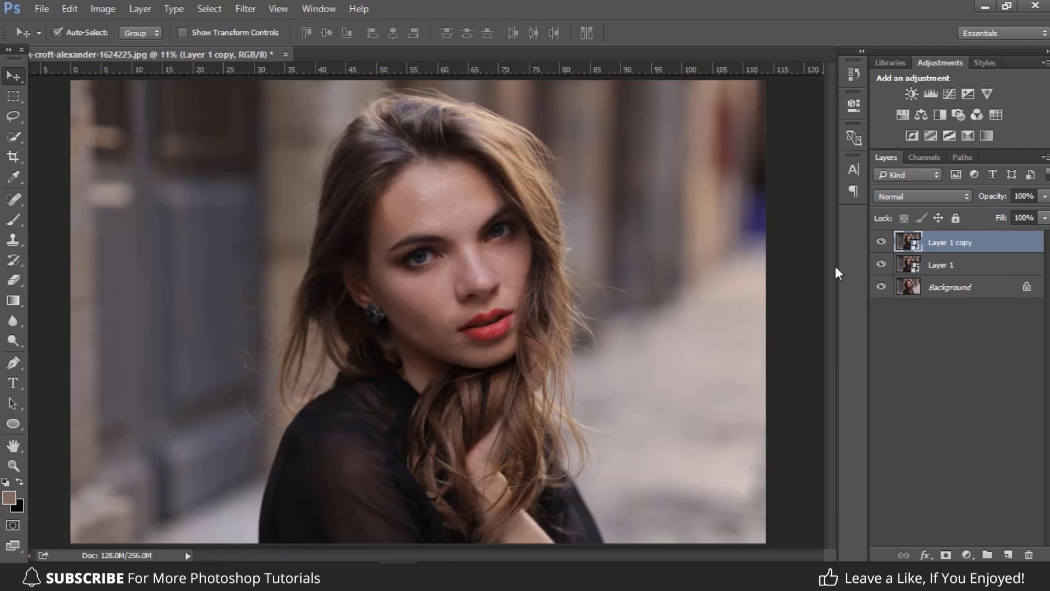
# Step: Rename Layer 1 as Smooth and its copy as Texture
pyautogui.doubleClick(939, 264)
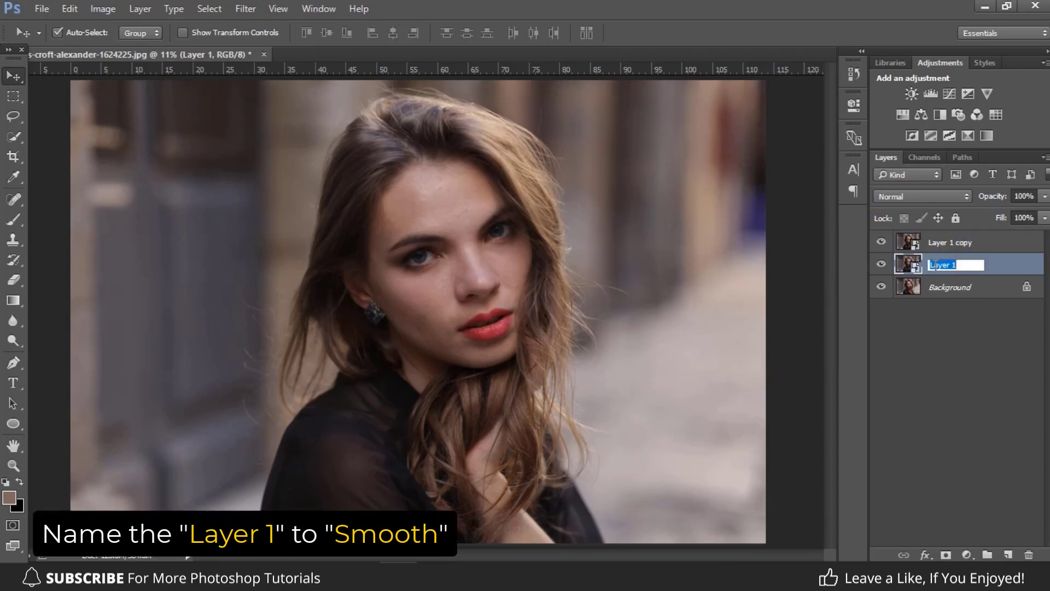
pyautogui.write('Smooth')
pyautogui.press('Return')
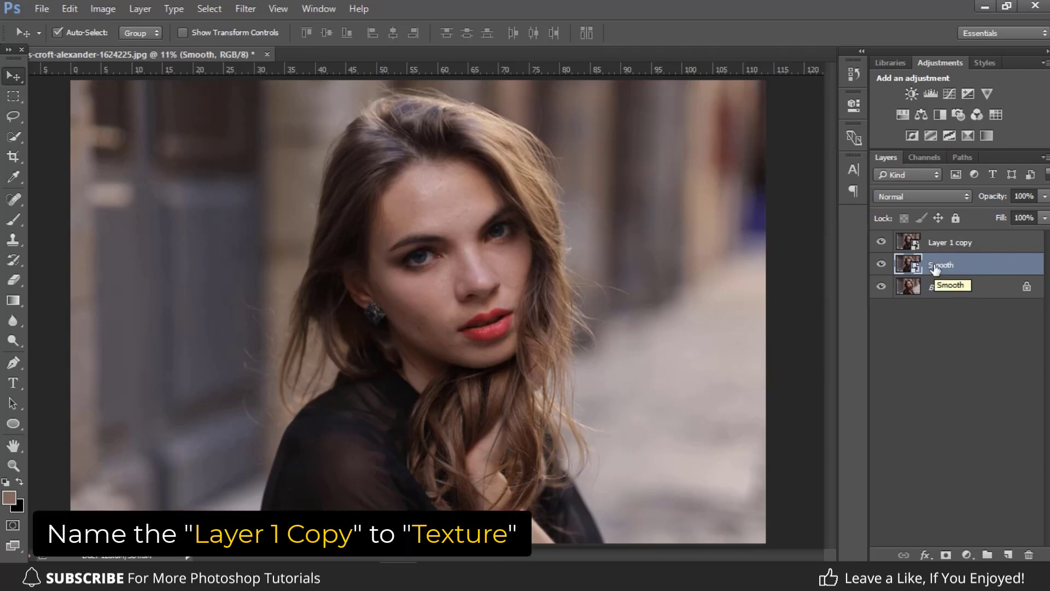
pyautogui.doubleClick(942, 242)
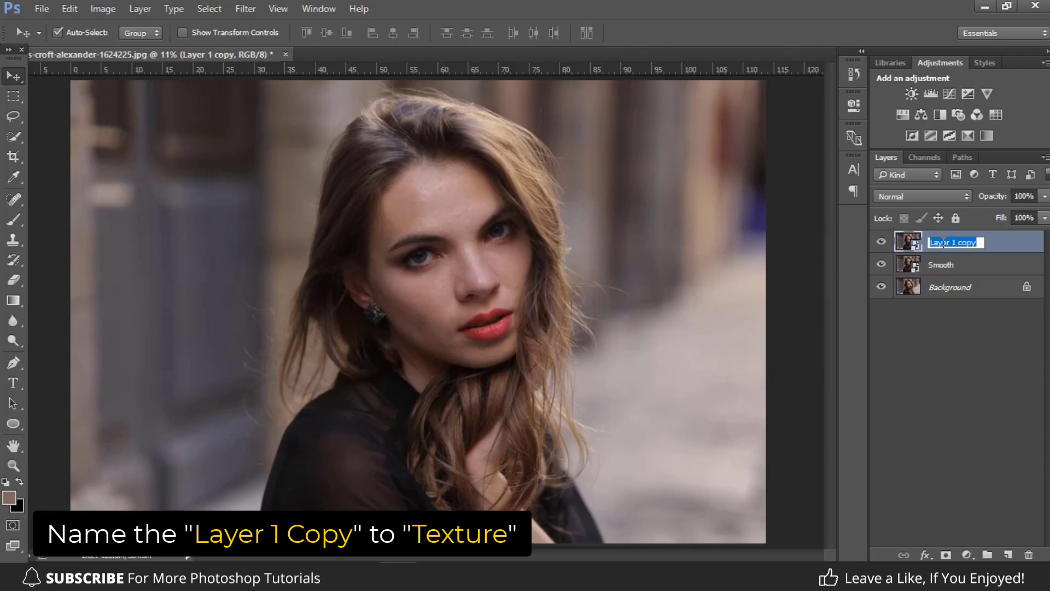
pyautogui.write('Texture')
pyautogui.press('Return')
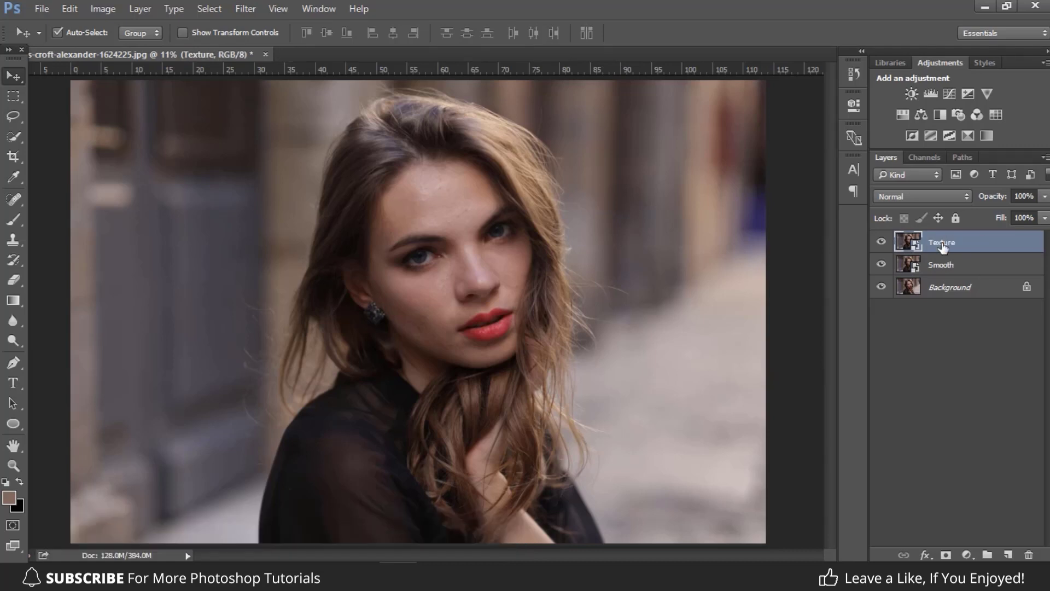
# Step: Hide the Texture layer and open the Gaussian Blur filter for the Smooth layer
pyautogui.click(881, 241)
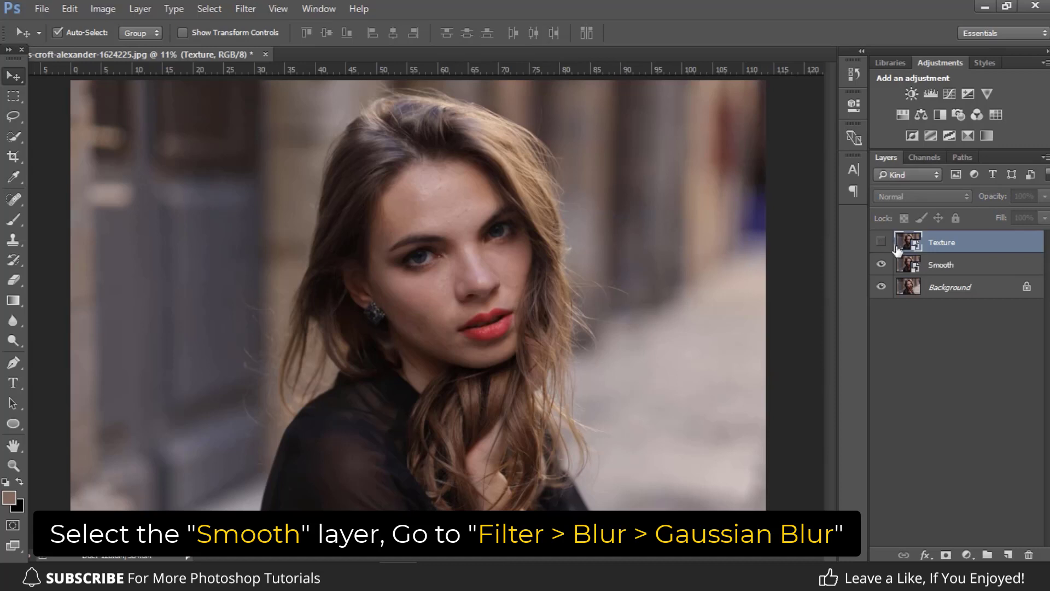
pyautogui.click(916, 266)
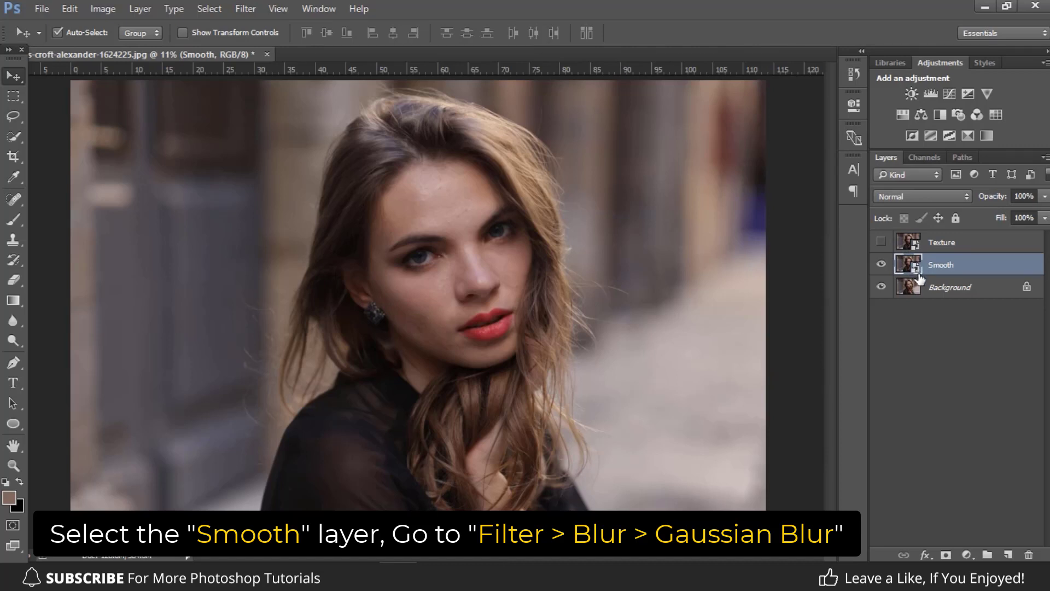
pyautogui.click(244, 9)
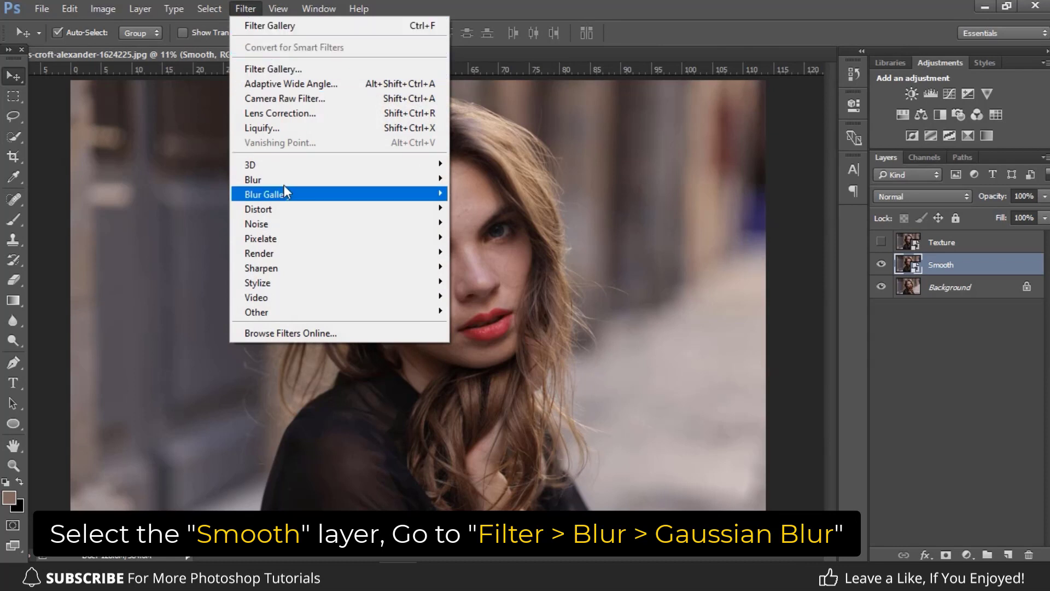
pyautogui.moveTo(347, 178)
pyautogui.click(482, 236)
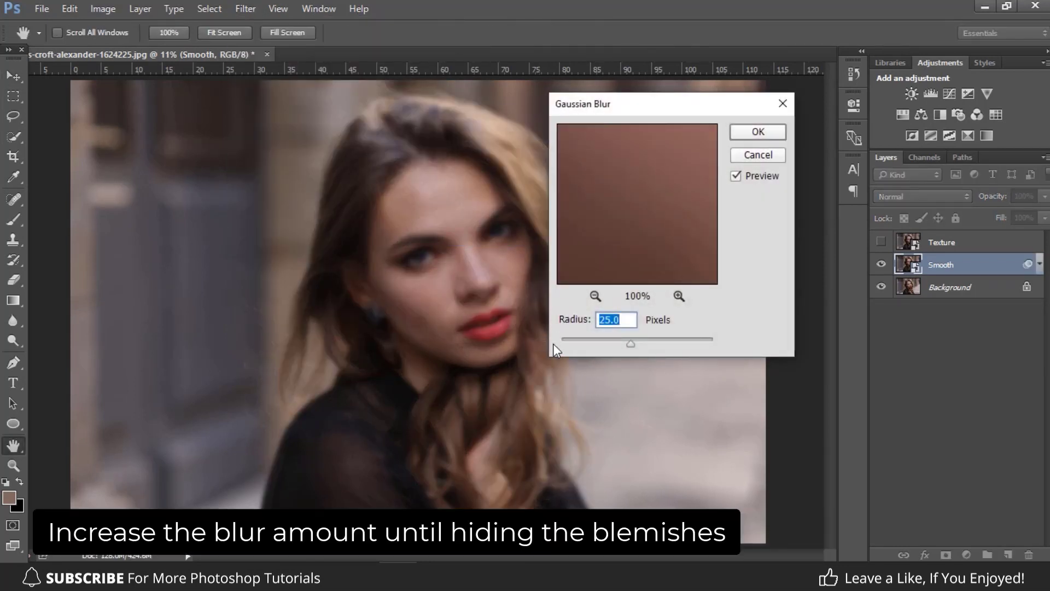
# Step: Preview the forehead skin and apply the Gaussian Blur to the Smooth layer with a radius of 33.2 pixels
pyautogui.click(572, 340)
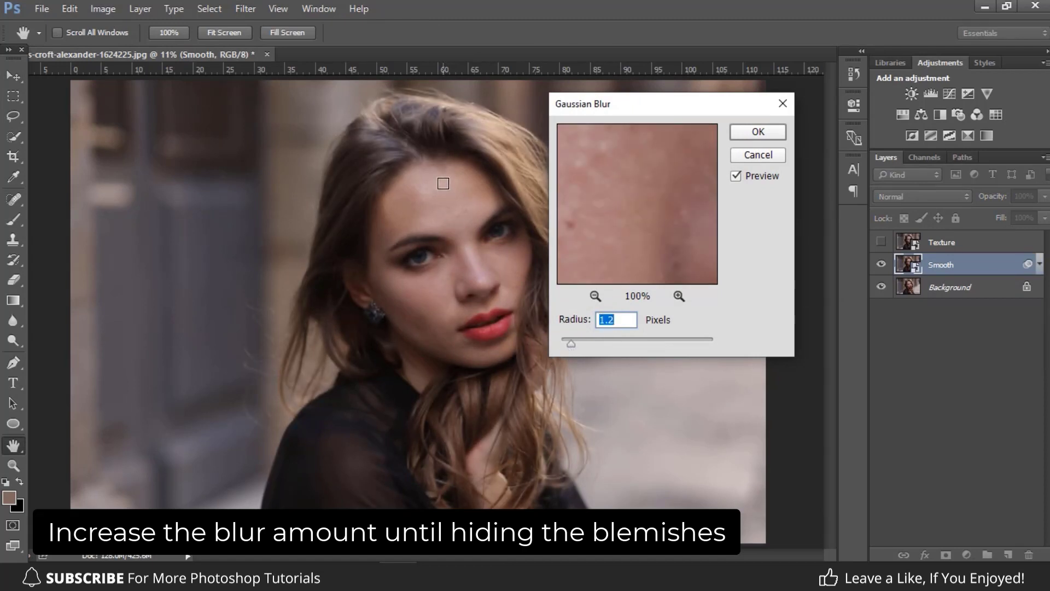
pyautogui.click(440, 182)
pyautogui.click(468, 212)
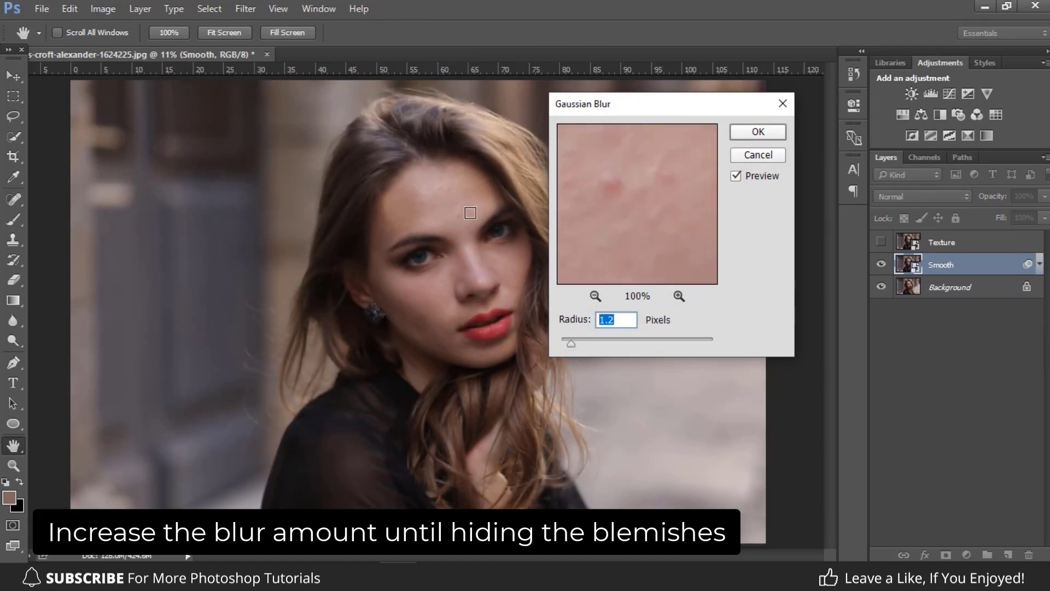
pyautogui.moveTo(572, 344); pyautogui.dragTo(574, 343)
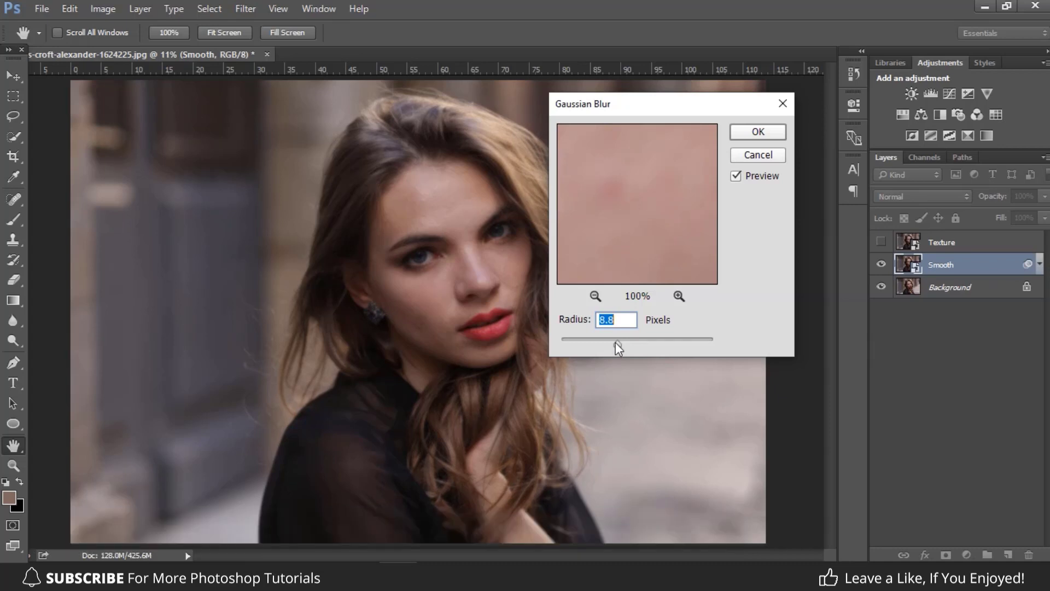
pyautogui.moveTo(618, 344)
pyautogui.mouseDown()
pyautogui.moveTo(668, 343)
pyautogui.moveTo(621, 354)
pyautogui.moveTo(634, 354)
pyautogui.mouseUp()
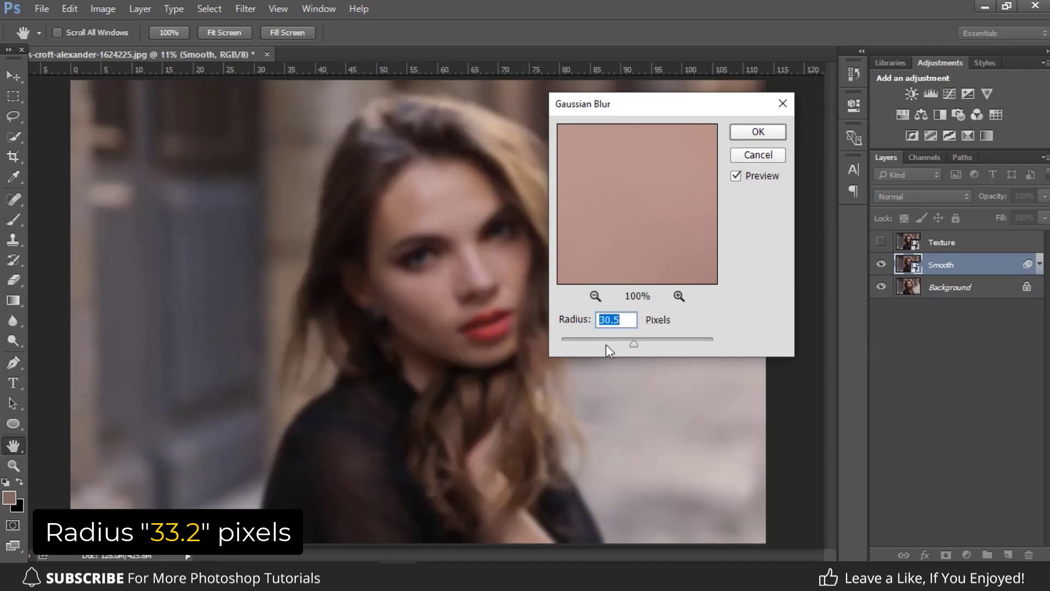
pyautogui.click(744, 131)
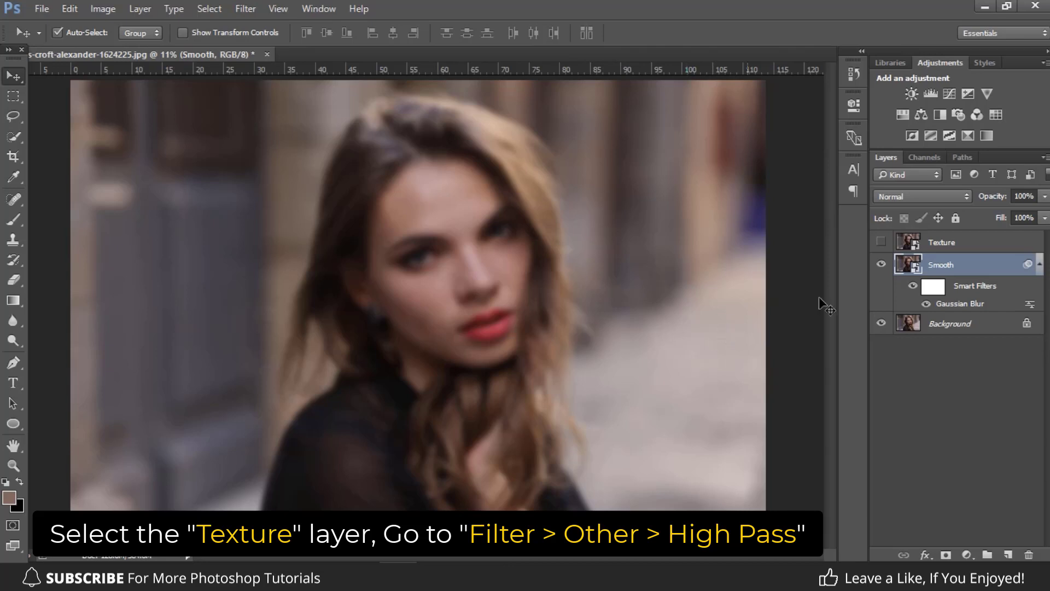
# Step: Show the Texture layer again and apply a High Pass filter to it with a radius of 3.8 pixels
pyautogui.click(880, 241)
pyautogui.click(937, 245)
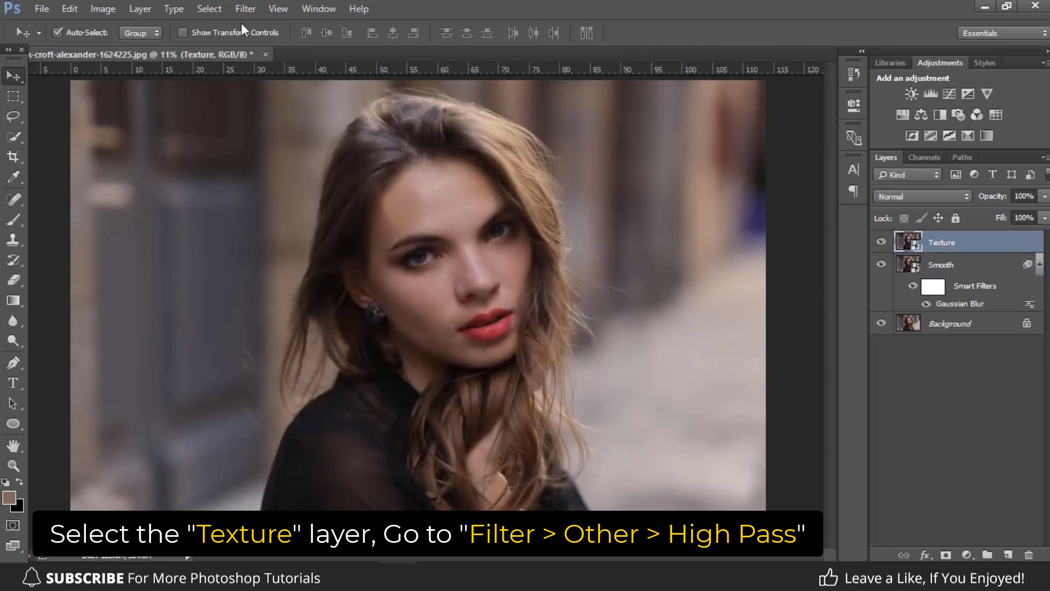
pyautogui.click(246, 8)
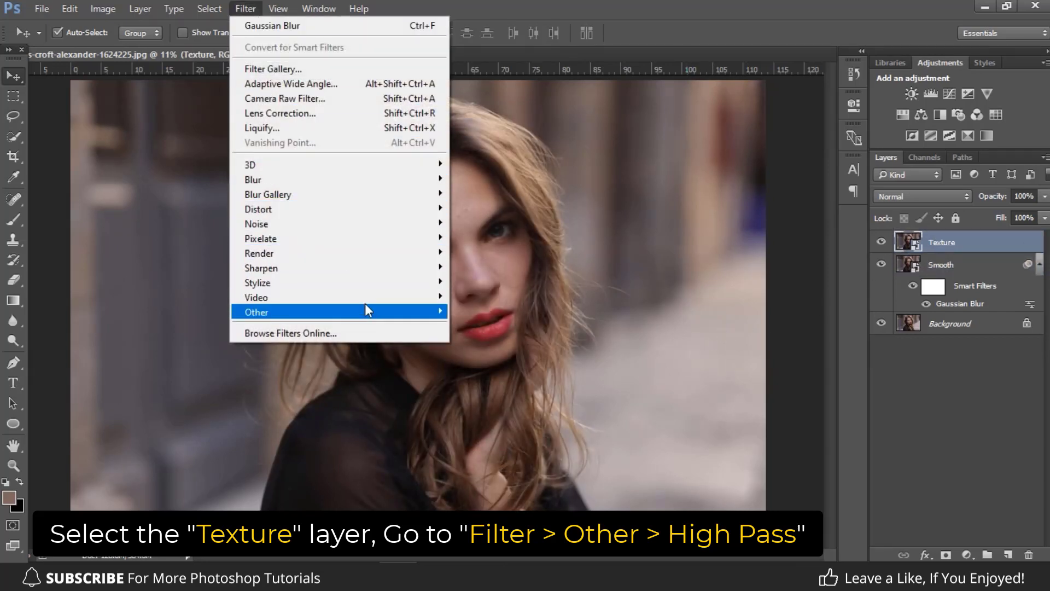
pyautogui.moveTo(366, 305)
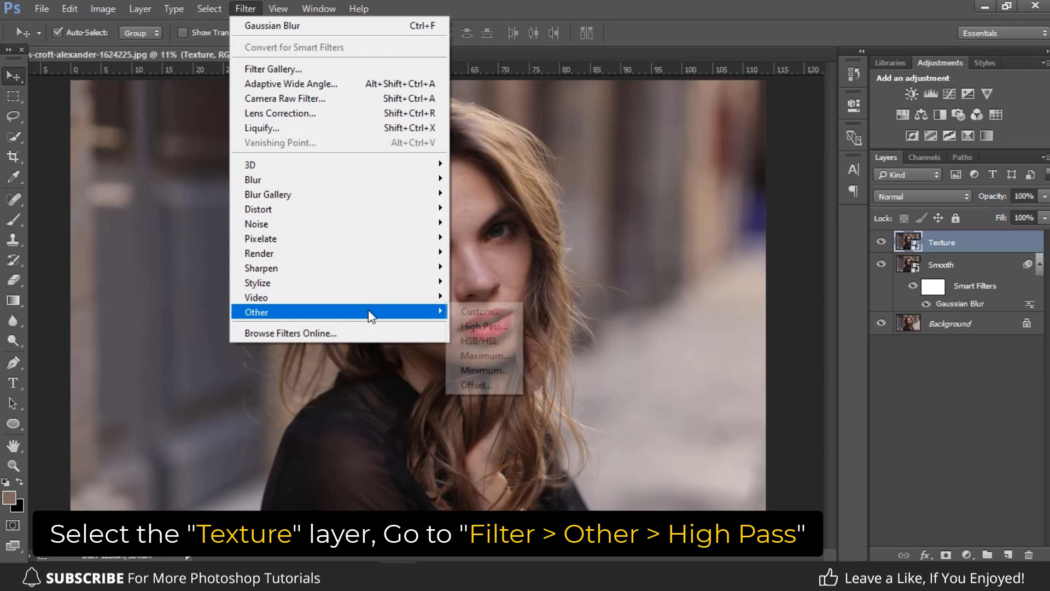
pyautogui.click(483, 327)
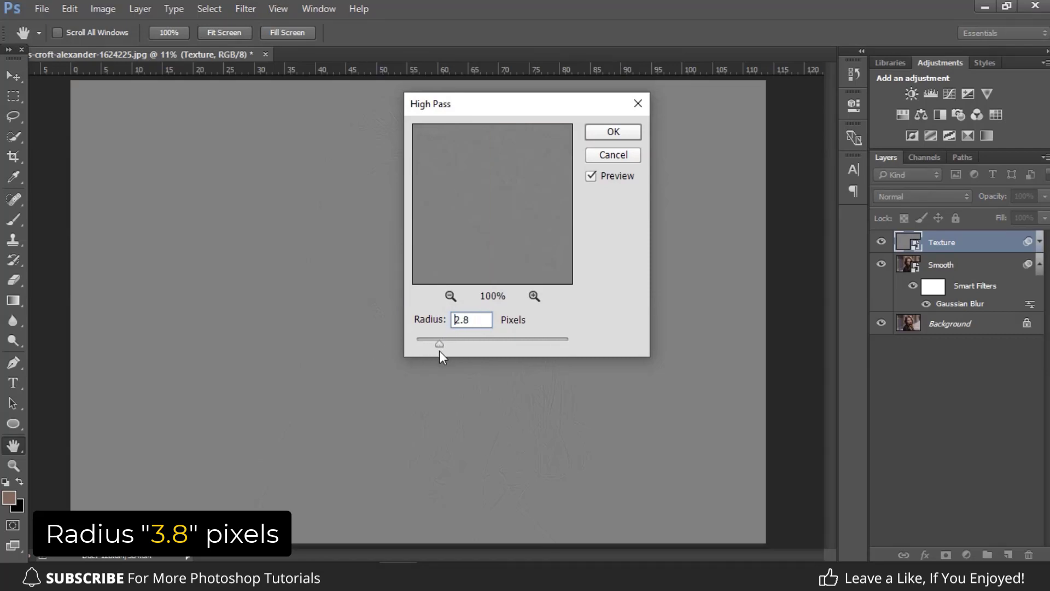
pyautogui.click(439, 351)
pyautogui.moveTo(448, 347); pyautogui.dragTo(447, 347)
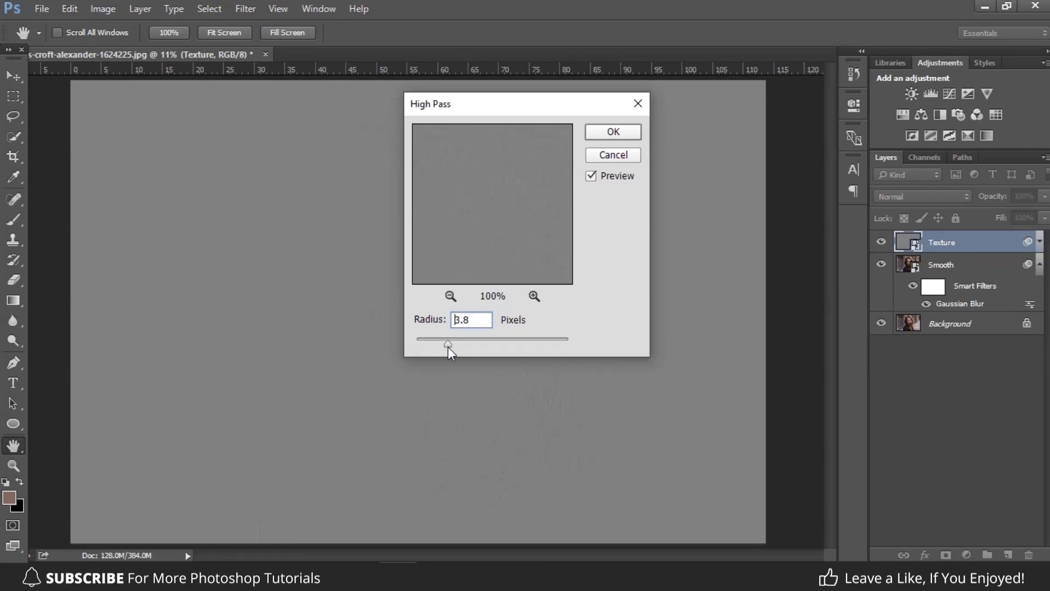
pyautogui.click(608, 132)
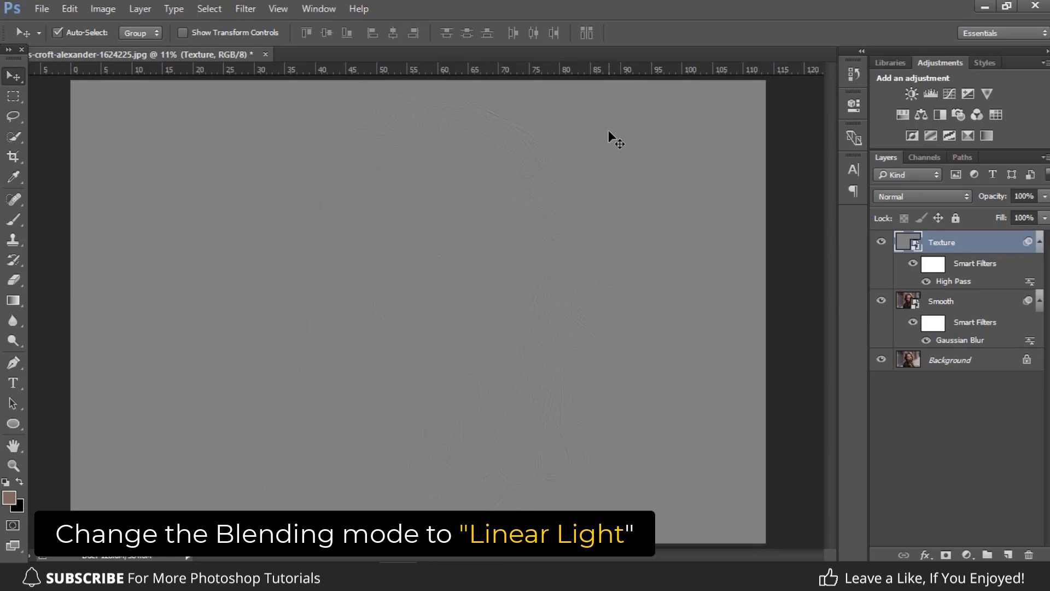
# Step: Set the Texture layer's blend mode to Linear Light and group it with the Smooth layer
pyautogui.click(893, 197)
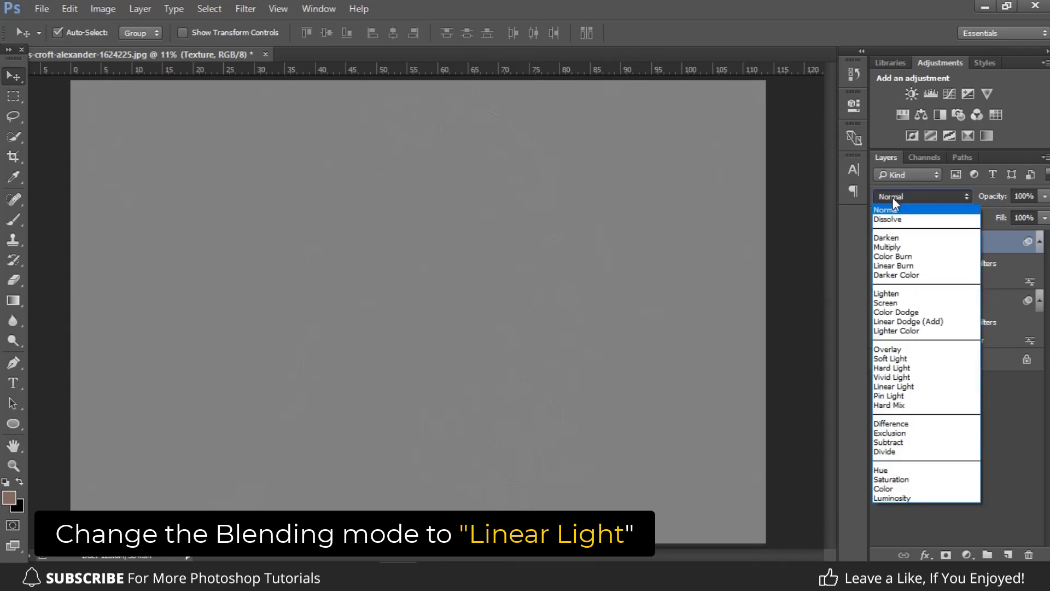
pyautogui.click(908, 386)
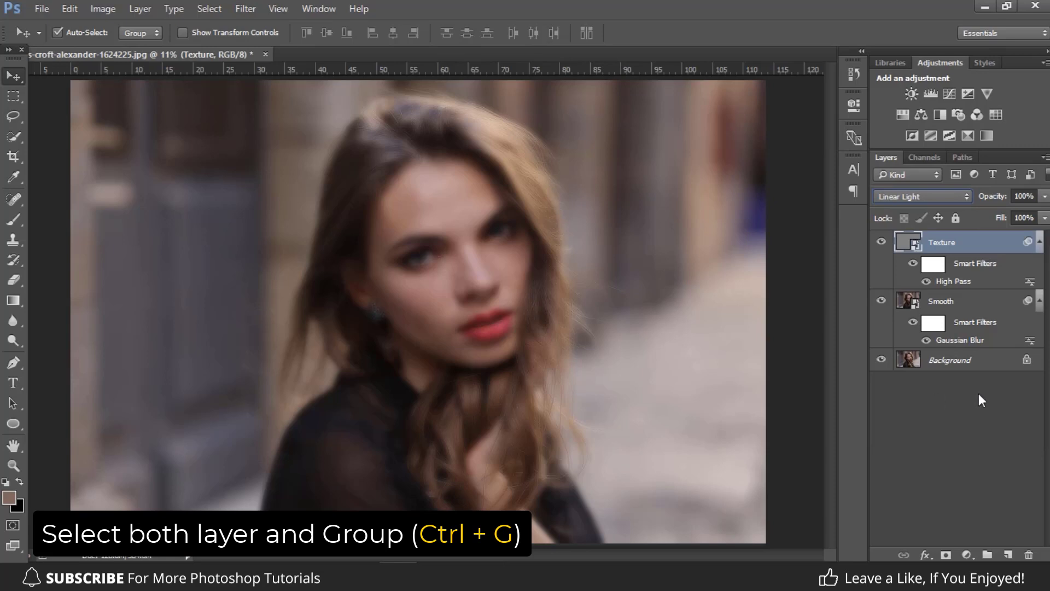
pyautogui.keyDown('ctrl'); pyautogui.click(967, 302); pyautogui.keyUp('ctrl')
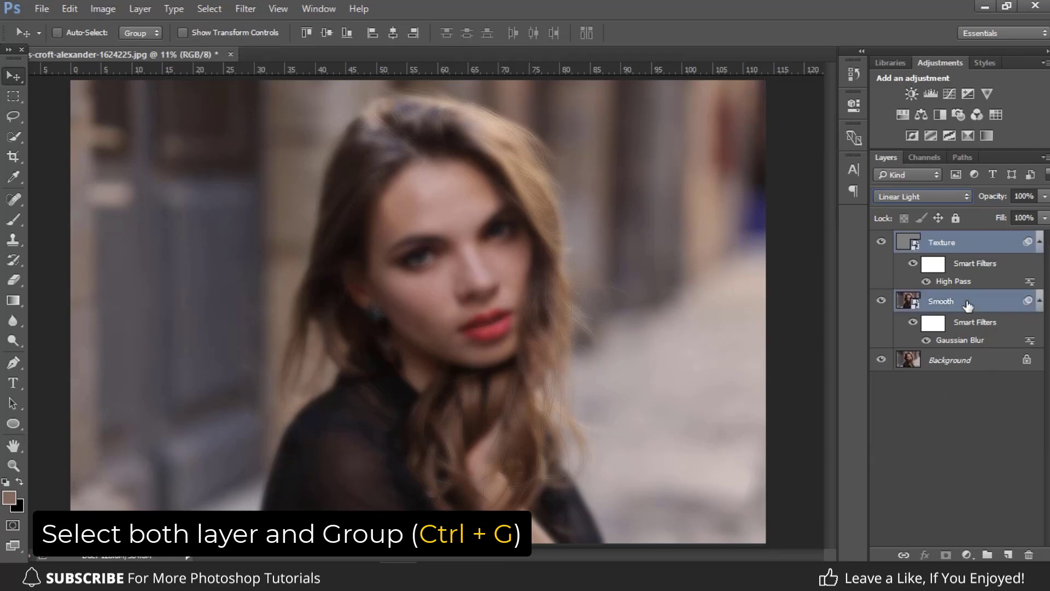
pyautogui.hotkey('ctrl', 'g')
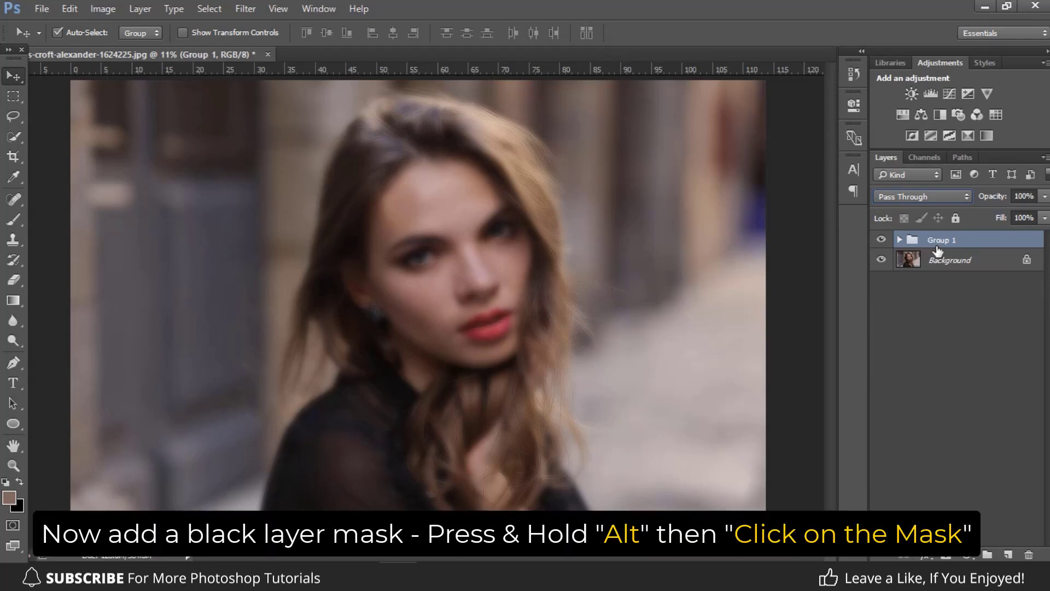
# Step: Add a black layer mask to the group and activate the Brush Tool
pyautogui.keyDown('alt'); pyautogui.click(945, 555); pyautogui.keyUp('alt')
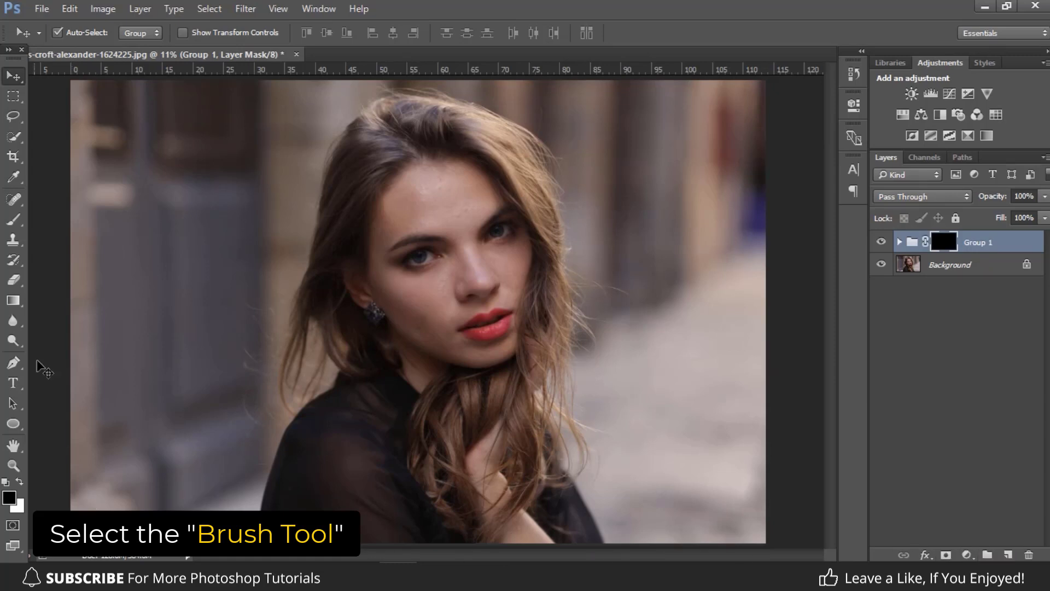
pyautogui.click(14, 219)
pyautogui.rightClick(14, 219)
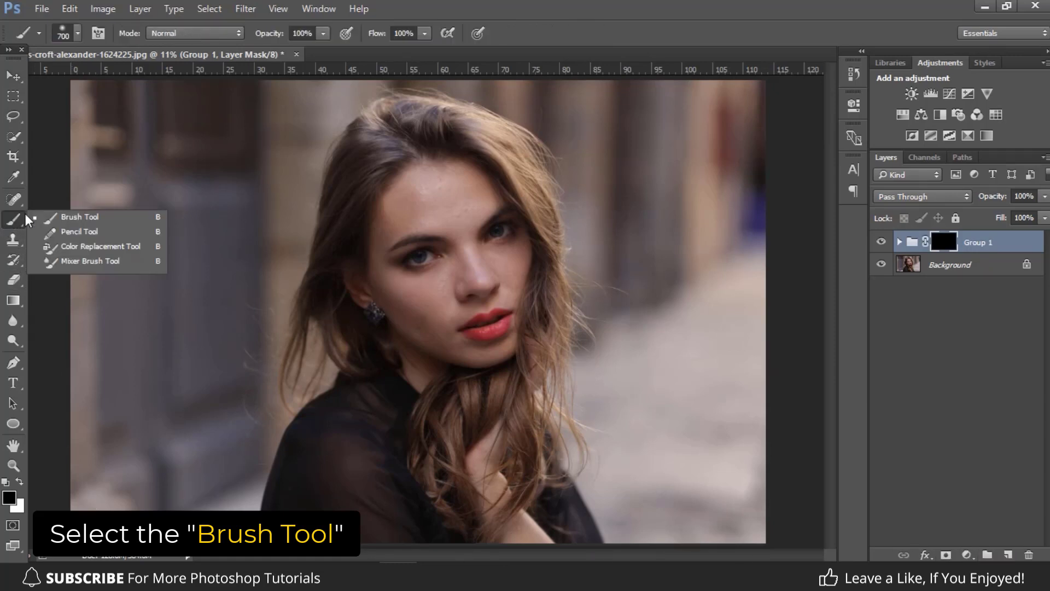
pyautogui.click(65, 218)
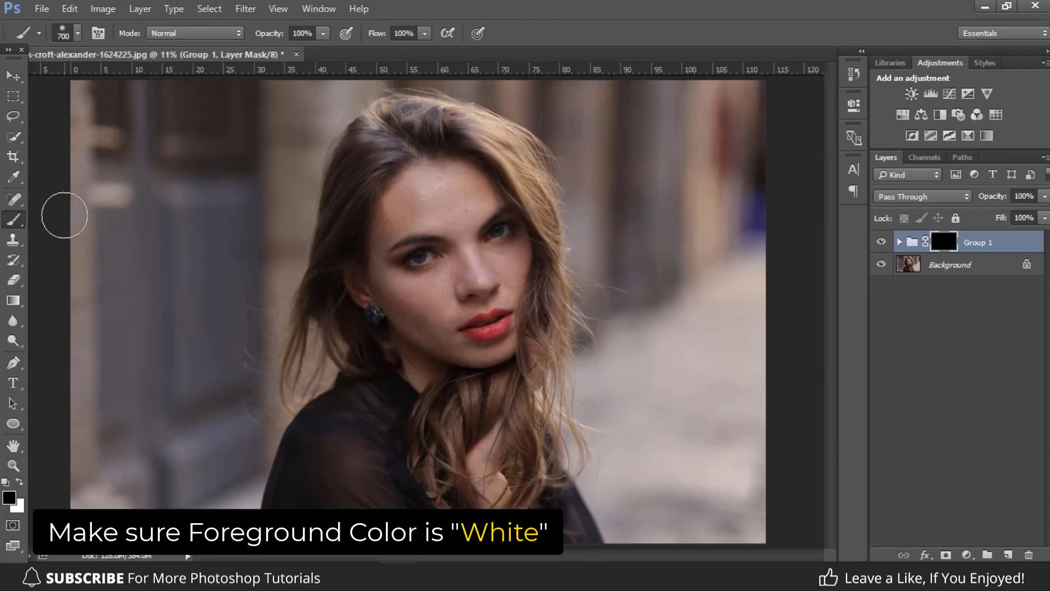
# Step: Make white the foreground color and set the brush to 100% opacity and 20% flow
pyautogui.click(20, 482)
pyautogui.click(11, 497)
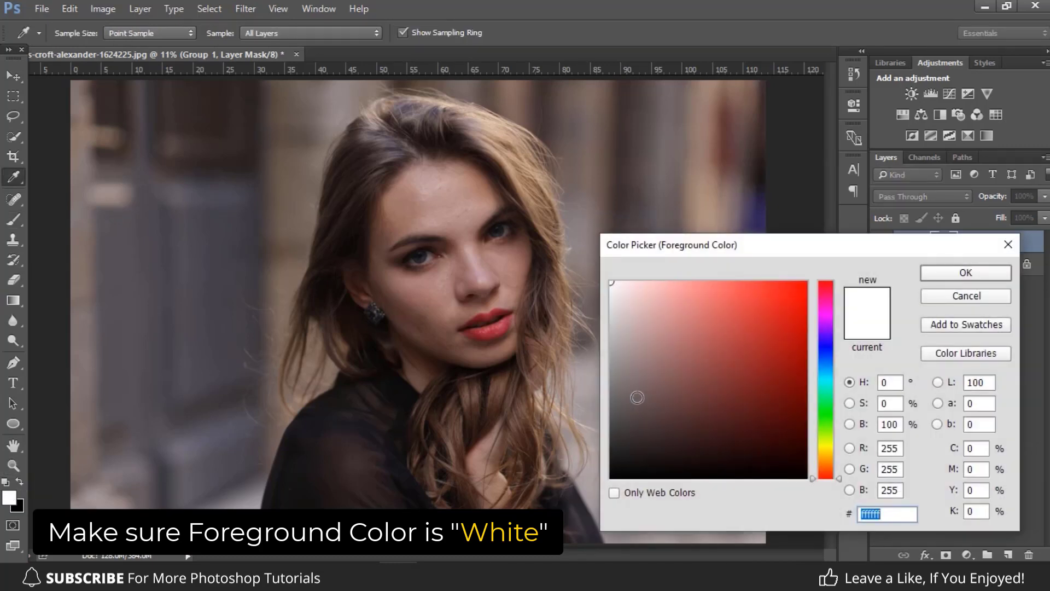
pyautogui.click(962, 273)
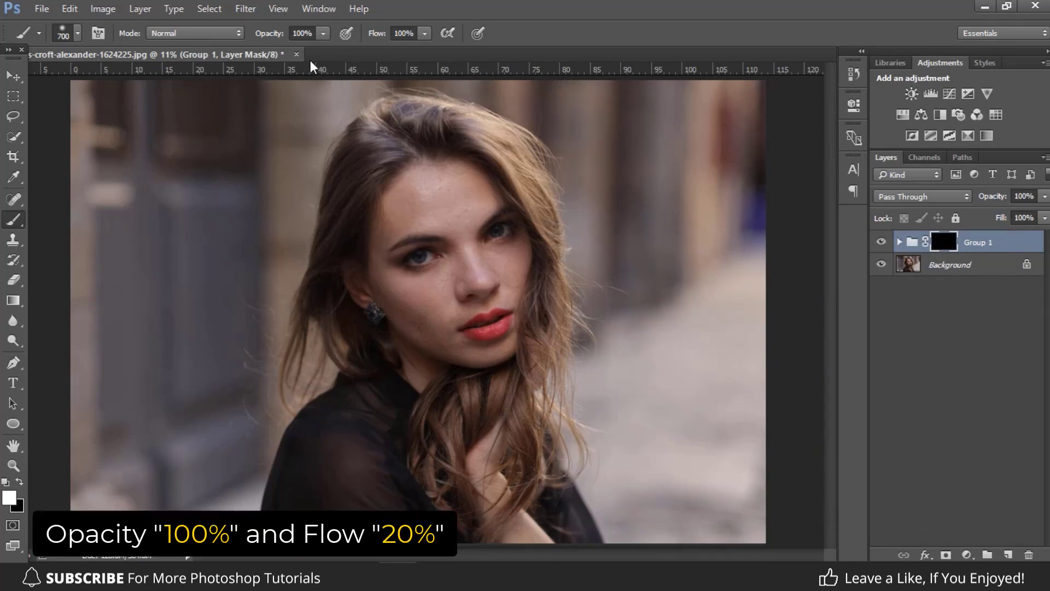
pyautogui.click(302, 33)
pyautogui.click(406, 34)
pyautogui.write('20')
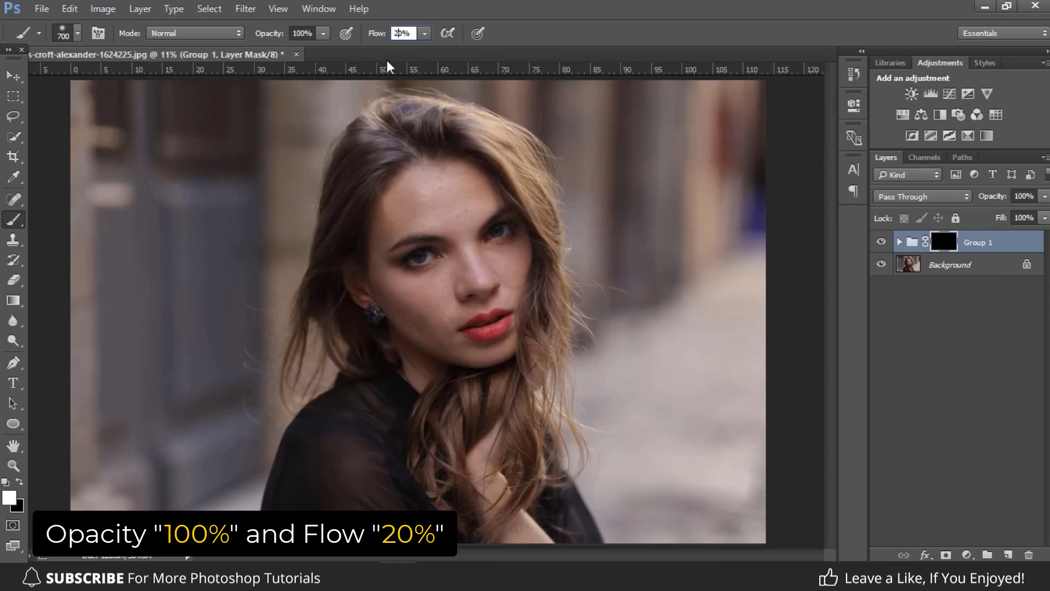
pyautogui.press('Return')
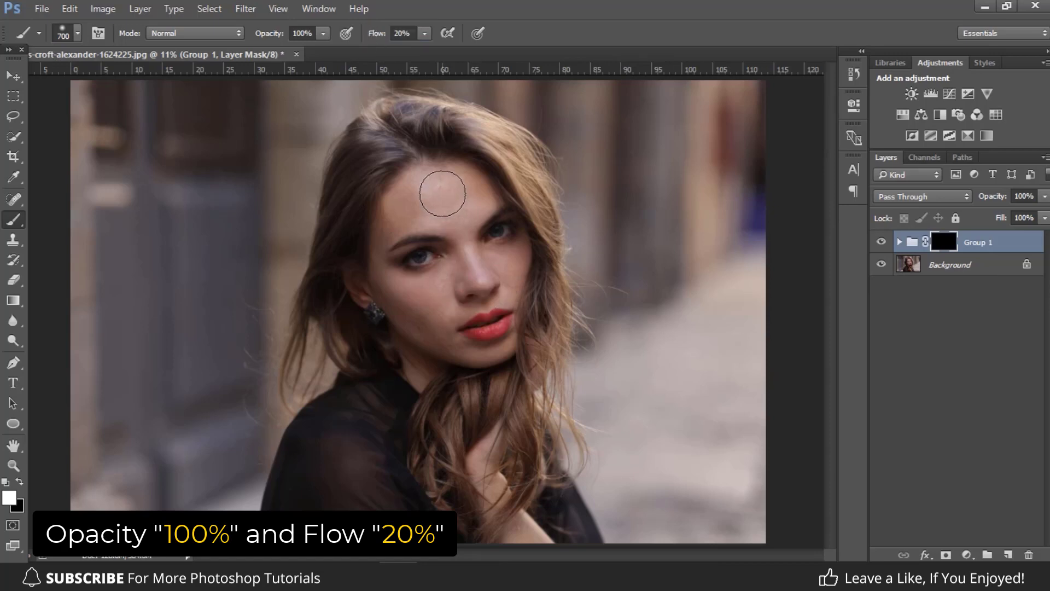
# Step: Paint white on the group mask over the forehead and cheek skin with a reduced brush size
pyautogui.hotkey('ctrl', '+')
pyautogui.hotkey('ctrl', '+')
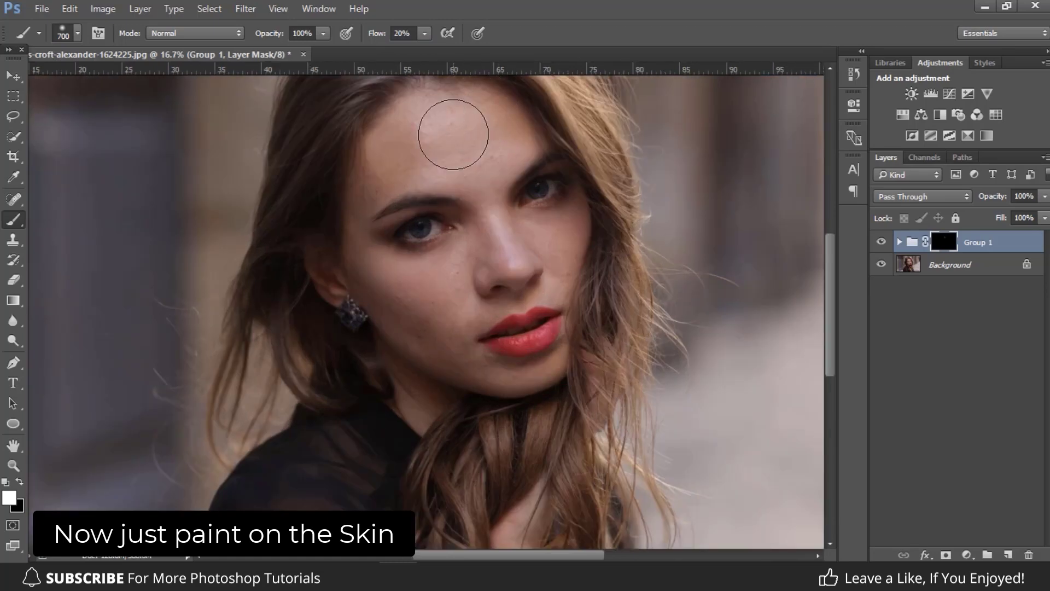
pyautogui.moveTo(446, 153)
pyautogui.mouseDown()
pyautogui.moveTo(385, 270)
pyautogui.moveTo(394, 262)
pyautogui.mouseUp()
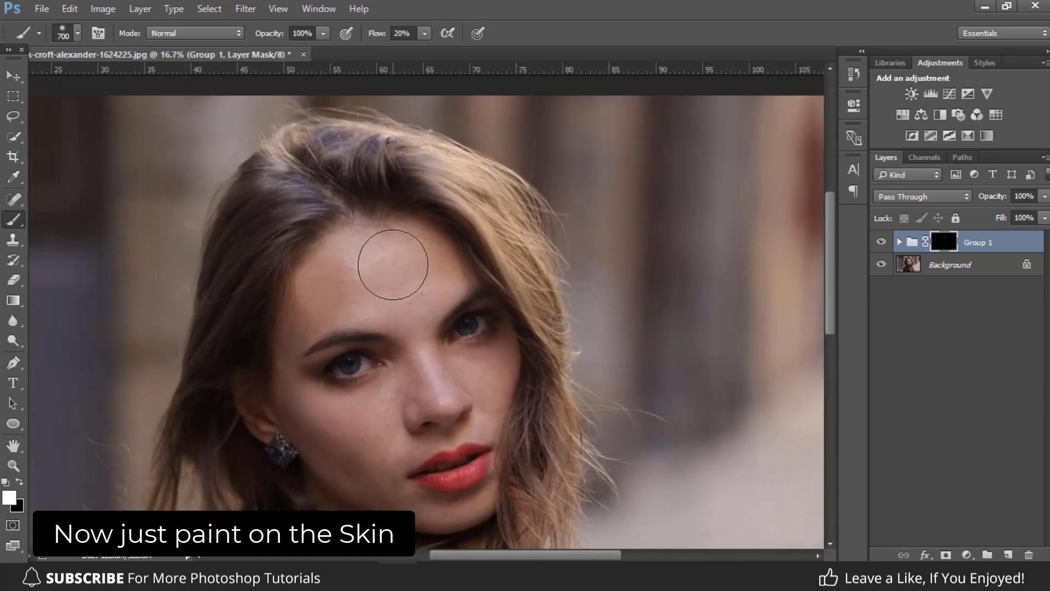
pyautogui.press('[')
pyautogui.press('[')
pyautogui.press('[')
pyautogui.press('[')
pyautogui.press('[')
pyautogui.press('[')
pyautogui.moveTo(378, 261)
pyautogui.mouseDown()
pyautogui.moveTo(395, 287)
pyautogui.moveTo(422, 285)
pyautogui.moveTo(415, 317)
pyautogui.moveTo(399, 262)
pyautogui.moveTo(359, 286)
pyautogui.moveTo(410, 261)
pyautogui.moveTo(365, 263)
pyautogui.moveTo(391, 256)
pyautogui.moveTo(327, 300)
pyautogui.moveTo(375, 425)
pyautogui.moveTo(361, 453)
pyautogui.moveTo(336, 455)
pyautogui.moveTo(353, 472)
pyautogui.moveTo(376, 466)
pyautogui.moveTo(492, 368)
pyautogui.mouseUp()
# Step: Paint the group mask around the nose, upper lip and far cheek with progressively smaller brush sizes starting at 200
pyautogui.press(']')
pyautogui.press(']')
pyautogui.press(']')
pyautogui.press('[')
pyautogui.press('[')
pyautogui.press('[')
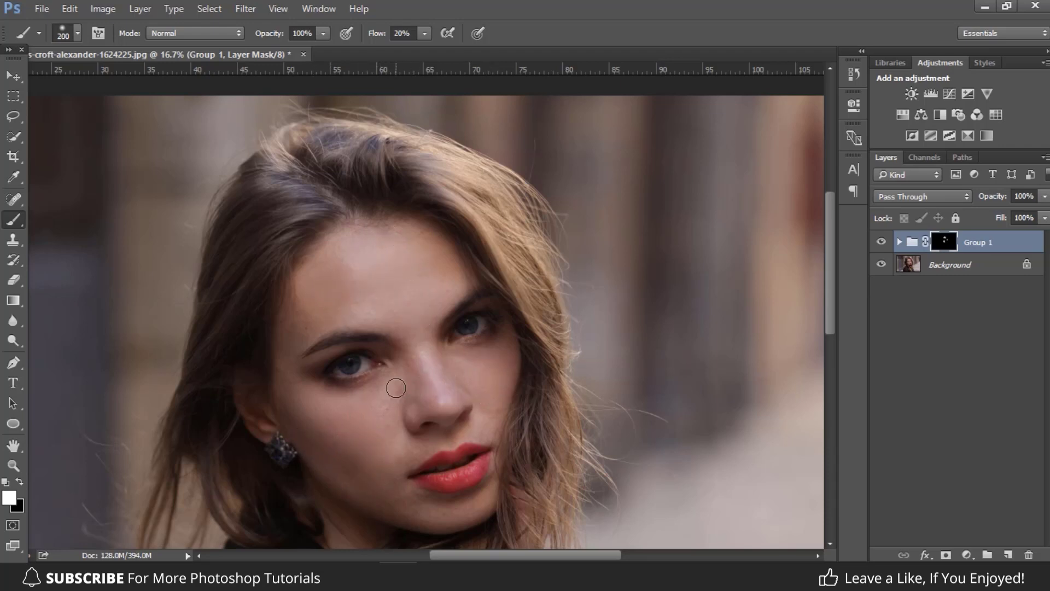
pyautogui.moveTo(409, 407)
pyautogui.mouseDown()
pyautogui.moveTo(427, 363)
pyautogui.moveTo(469, 375)
pyautogui.moveTo(465, 356)
pyautogui.moveTo(391, 311)
pyautogui.moveTo(438, 288)
pyautogui.moveTo(311, 424)
pyautogui.moveTo(424, 503)
pyautogui.moveTo(493, 496)
pyautogui.moveTo(402, 453)
pyautogui.mouseUp()
pyautogui.press('[')
pyautogui.press('[')
pyautogui.press('[')
pyautogui.moveTo(484, 433)
pyautogui.mouseDown()
pyautogui.moveTo(396, 475)
pyautogui.moveTo(499, 400)
pyautogui.moveTo(425, 403)
pyautogui.moveTo(463, 383)
pyautogui.moveTo(485, 335)
pyautogui.moveTo(483, 387)
pyautogui.mouseUp()
# Step: Smooth the remaining forehead, cheek and jaw skin by painting the group mask with a size 175 brush
pyautogui.press(']')
pyautogui.press(']')
pyautogui.moveTo(402, 308)
pyautogui.mouseDown()
pyautogui.moveTo(309, 318)
pyautogui.moveTo(353, 313)
pyautogui.moveTo(331, 392)
pyautogui.moveTo(393, 379)
pyautogui.moveTo(333, 441)
pyautogui.moveTo(311, 445)
pyautogui.moveTo(355, 508)
pyautogui.mouseUp()
pyautogui.moveTo(466, 362)
pyautogui.mouseDown()
pyautogui.moveTo(486, 386)
pyautogui.moveTo(487, 357)
pyautogui.moveTo(512, 353)
pyautogui.moveTo(487, 349)
pyautogui.moveTo(473, 377)
pyautogui.moveTo(493, 363)
pyautogui.moveTo(504, 376)
pyautogui.moveTo(497, 412)
pyautogui.moveTo(443, 371)
pyautogui.moveTo(428, 268)
pyautogui.moveTo(323, 295)
pyautogui.moveTo(309, 328)
pyautogui.moveTo(374, 292)
pyautogui.moveTo(323, 431)
pyautogui.moveTo(454, 284)
pyautogui.mouseUp()
# Step: Compare the photo with and without the smoothing group, and view the whole image
pyautogui.click(881, 243)
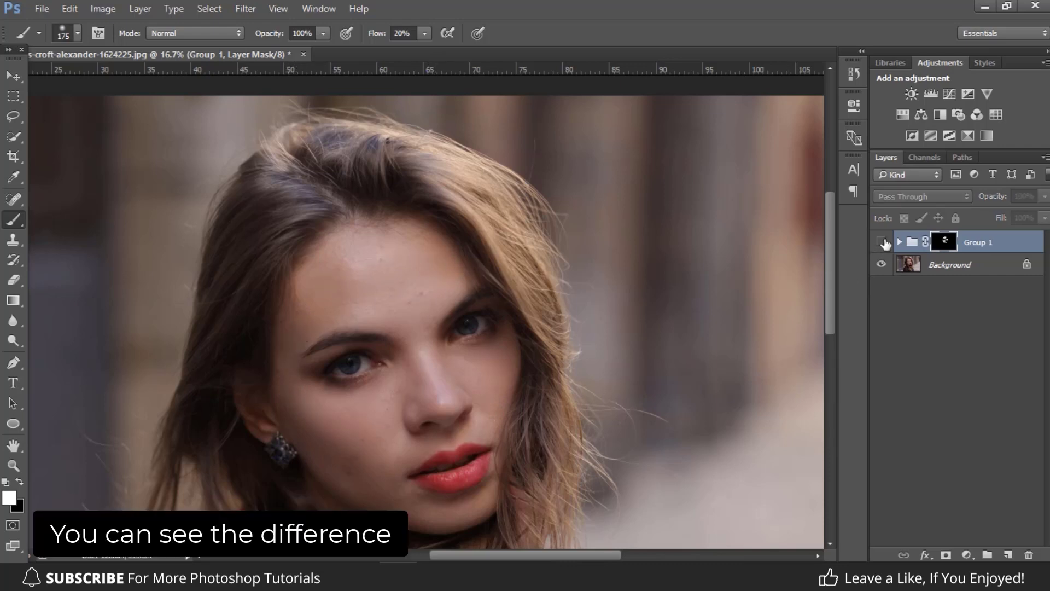
pyautogui.click(881, 242)
pyautogui.hotkey('ctrl', '0')
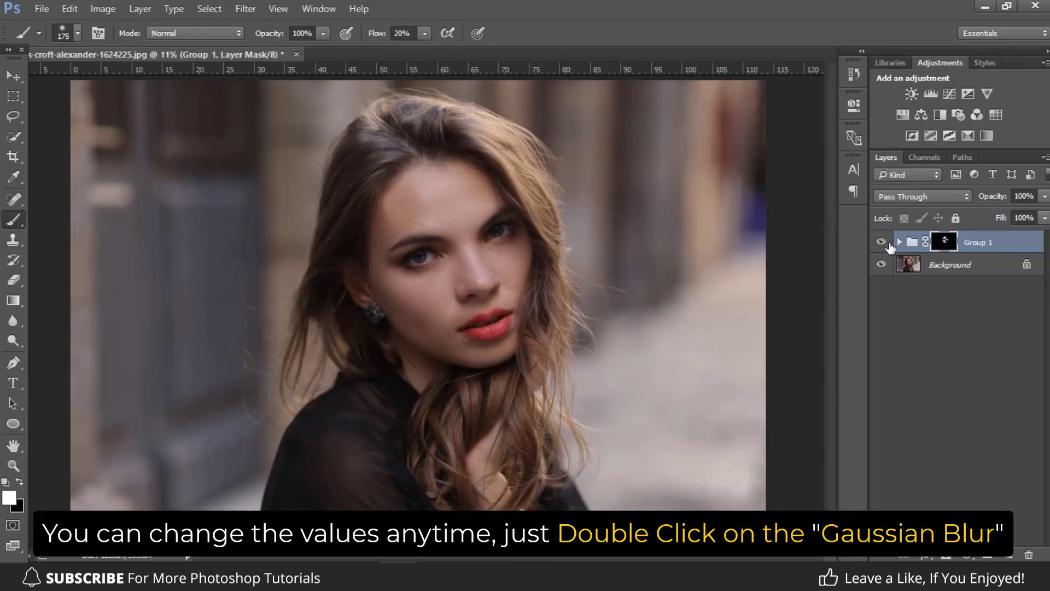
# Step: Expand the group and fine-tune the Gaussian Blur smart filter radius on the Smooth layer
pyautogui.click(900, 242)
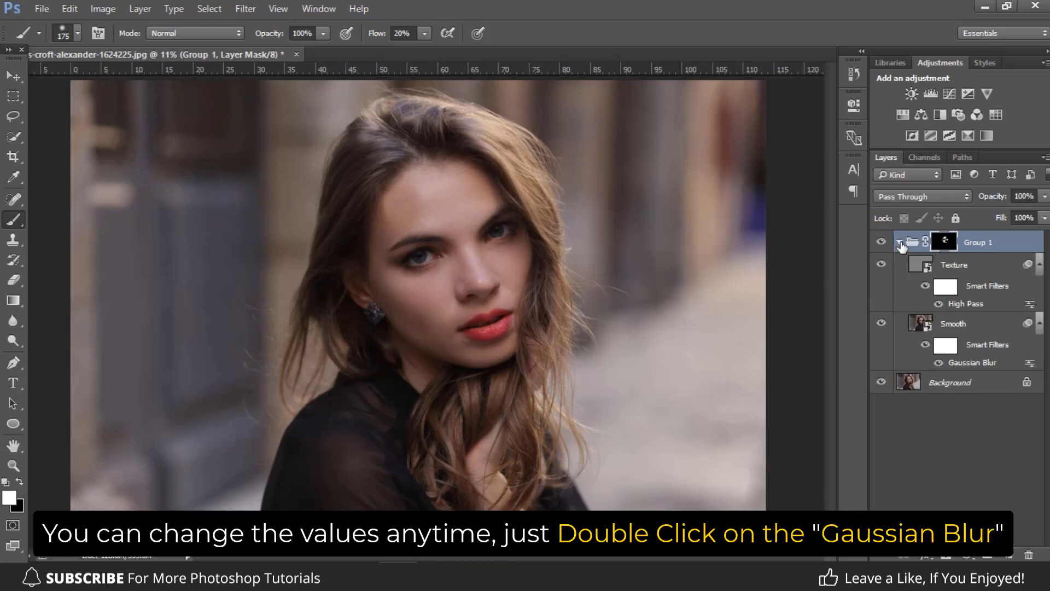
pyautogui.doubleClick(970, 363)
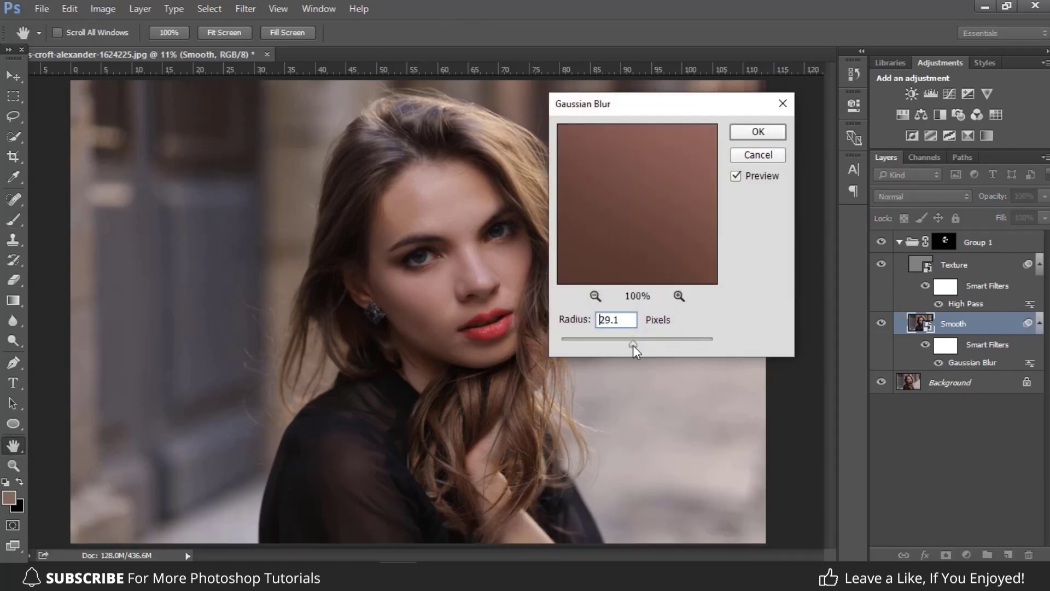
pyautogui.moveTo(636, 346); pyautogui.dragTo(640, 342)
pyautogui.click(758, 134)
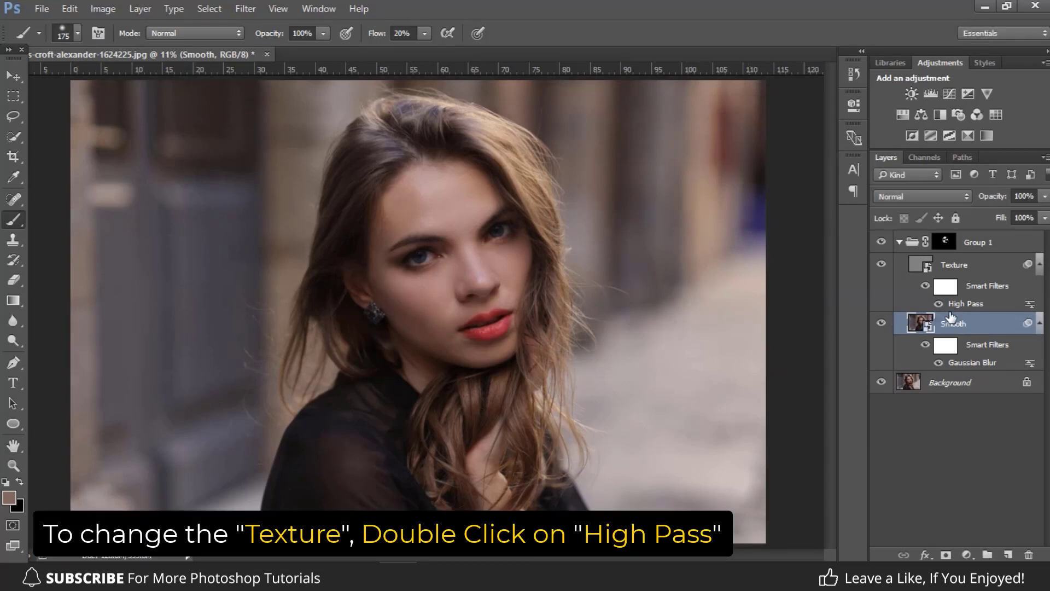
# Step: Raise the High Pass smart filter radius slightly on the Texture layer
pyautogui.doubleClick(967, 302)
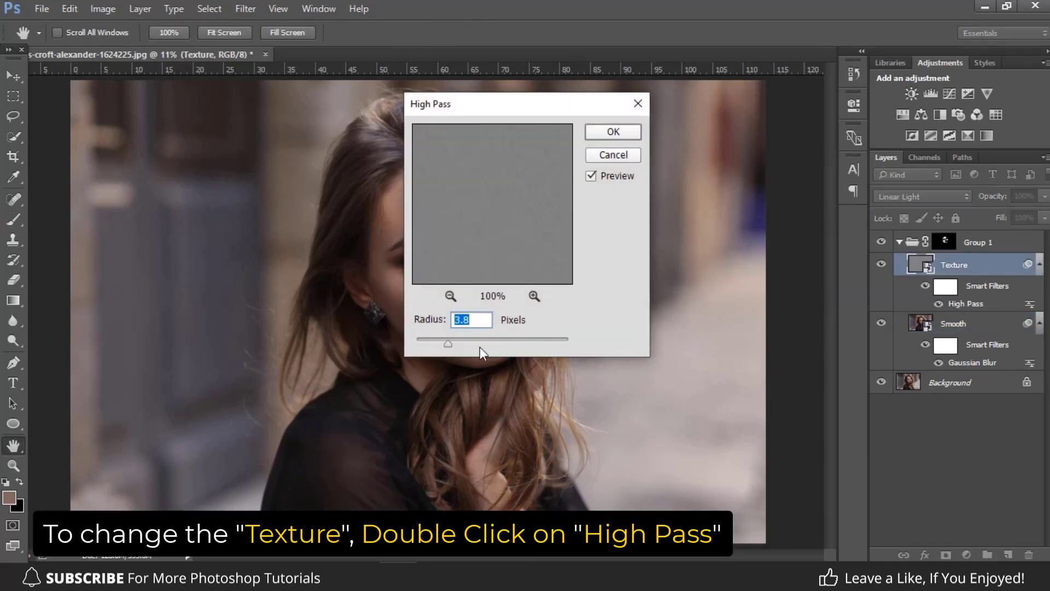
pyautogui.moveTo(527, 116); pyautogui.dragTo(657, 136)
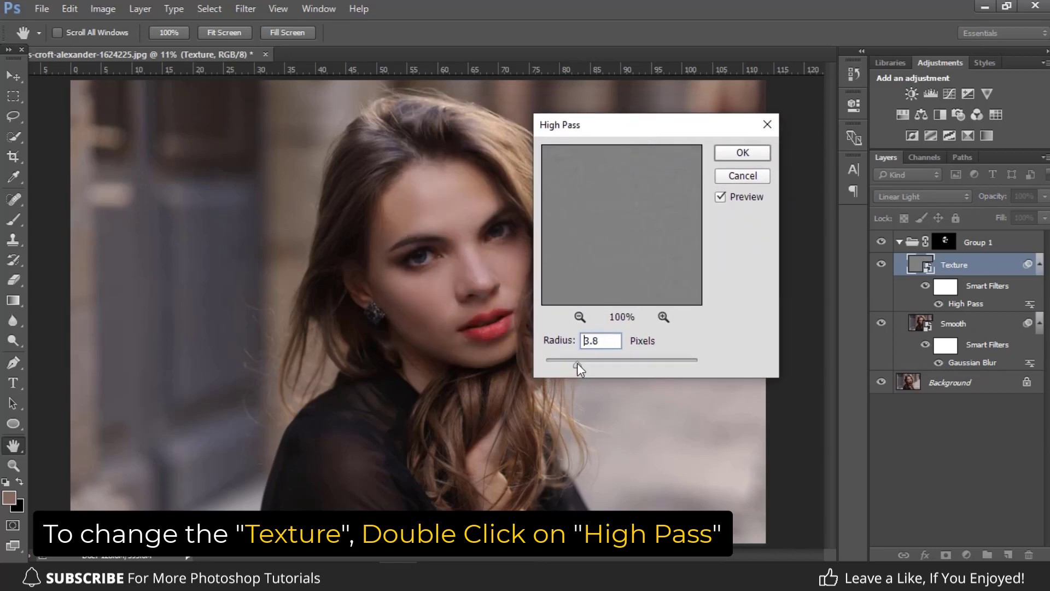
pyautogui.moveTo(577, 363); pyautogui.dragTo(579, 363)
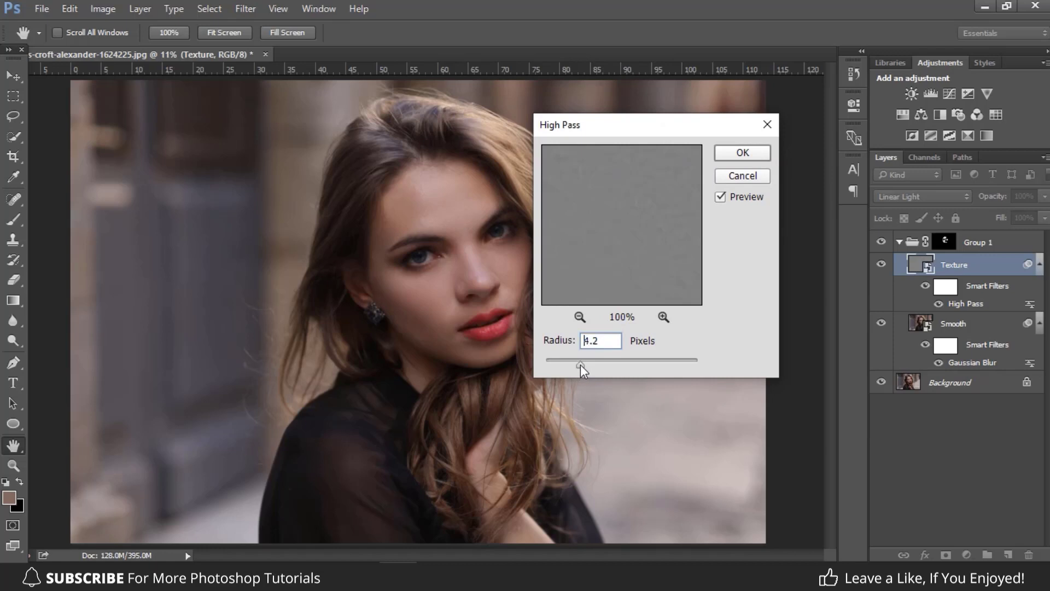
pyautogui.moveTo(582, 365); pyautogui.dragTo(585, 368)
pyautogui.click(743, 152)
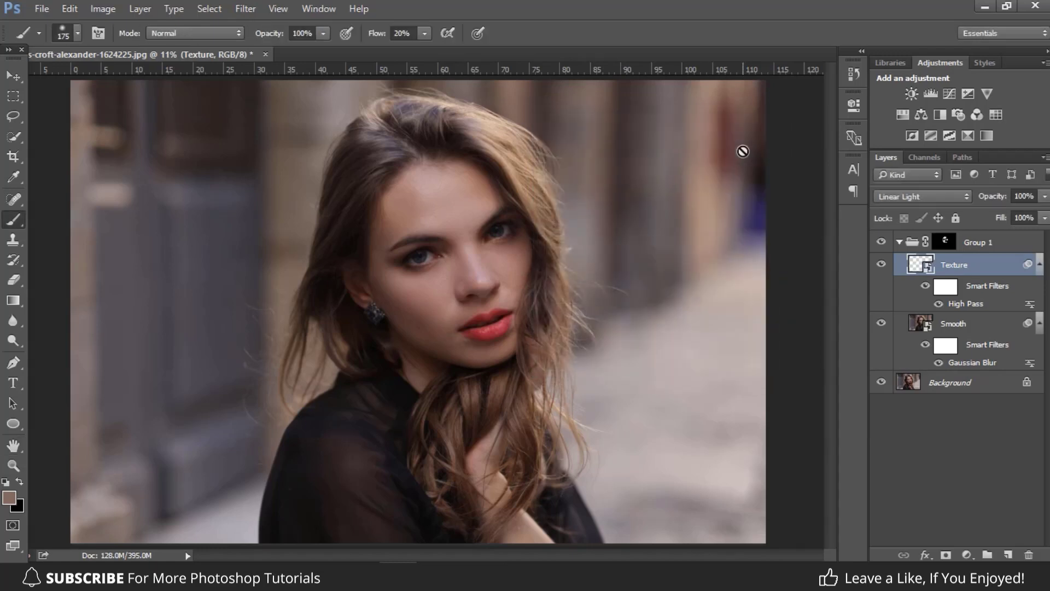
# Step: Collapse the smoothing group, try a lower opacity on it and return it to 100%
pyautogui.click(908, 243)
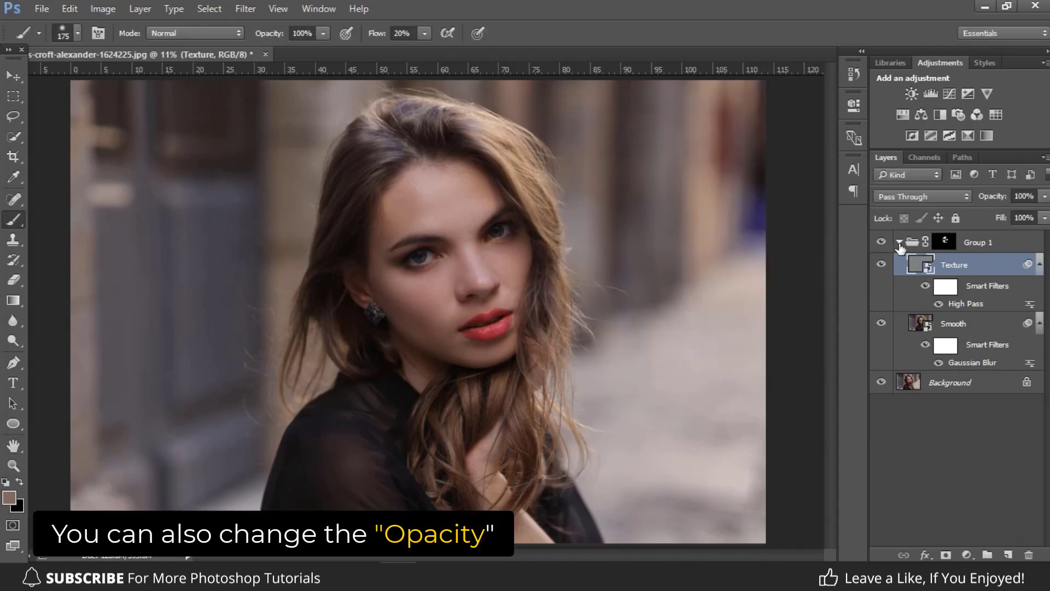
pyautogui.click(899, 242)
pyautogui.click(1045, 196)
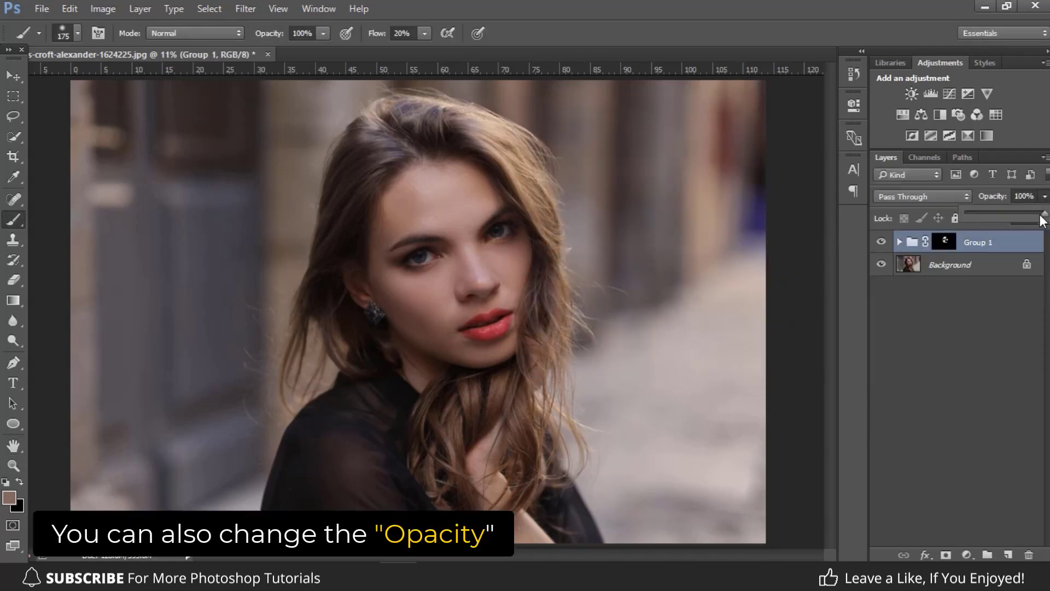
pyautogui.moveTo(1044, 215); pyautogui.dragTo(1018, 218)
pyautogui.moveTo(956, 219); pyautogui.dragTo(1044, 221)
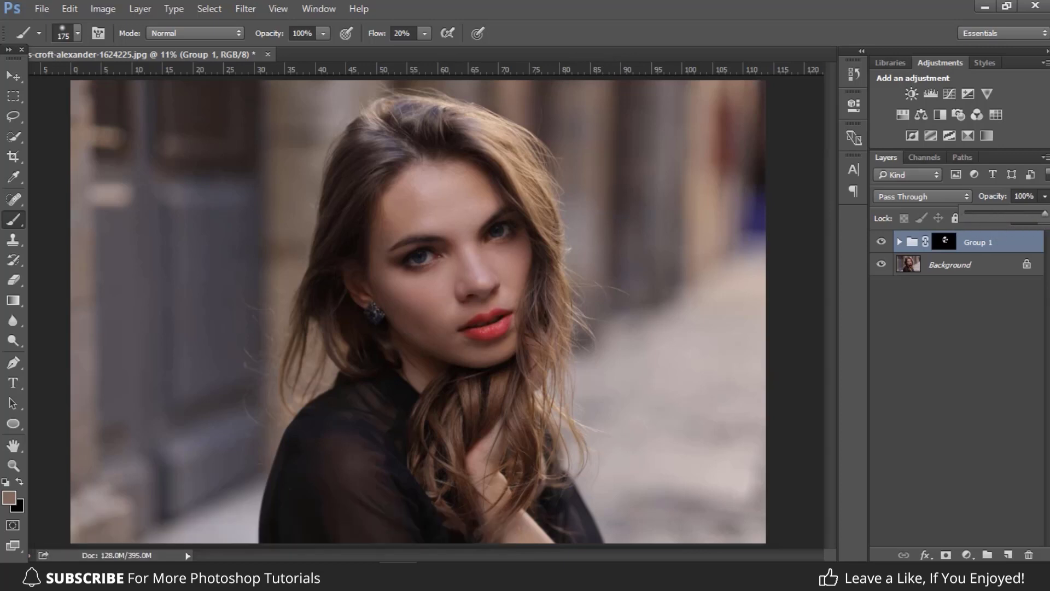
pyautogui.click(993, 245)
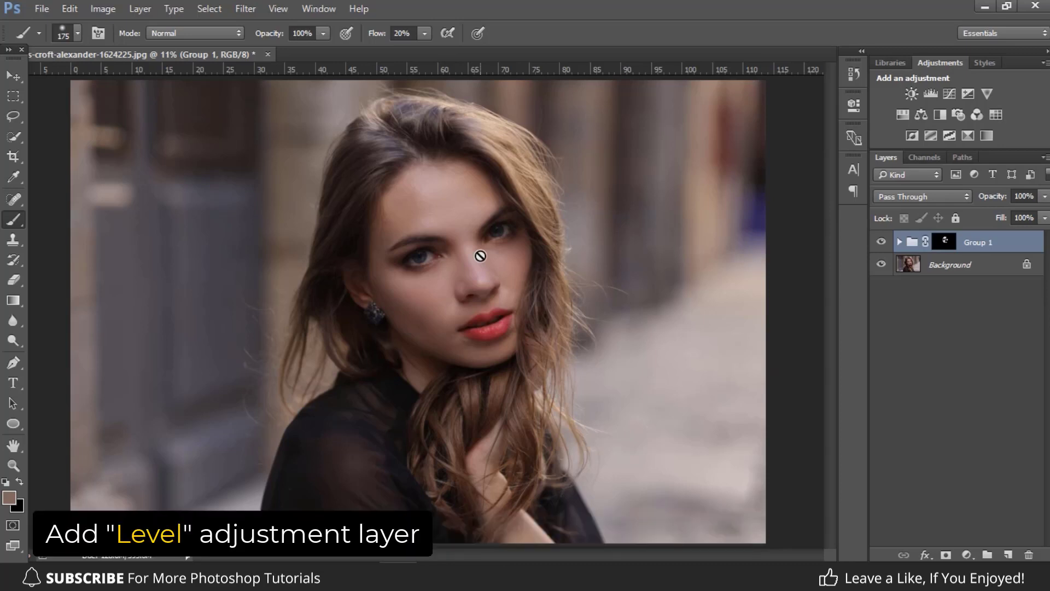
# Step: Add a Levels adjustment layer with black input 18 and white input 214, and compare the photo without it
pyautogui.click(964, 553)
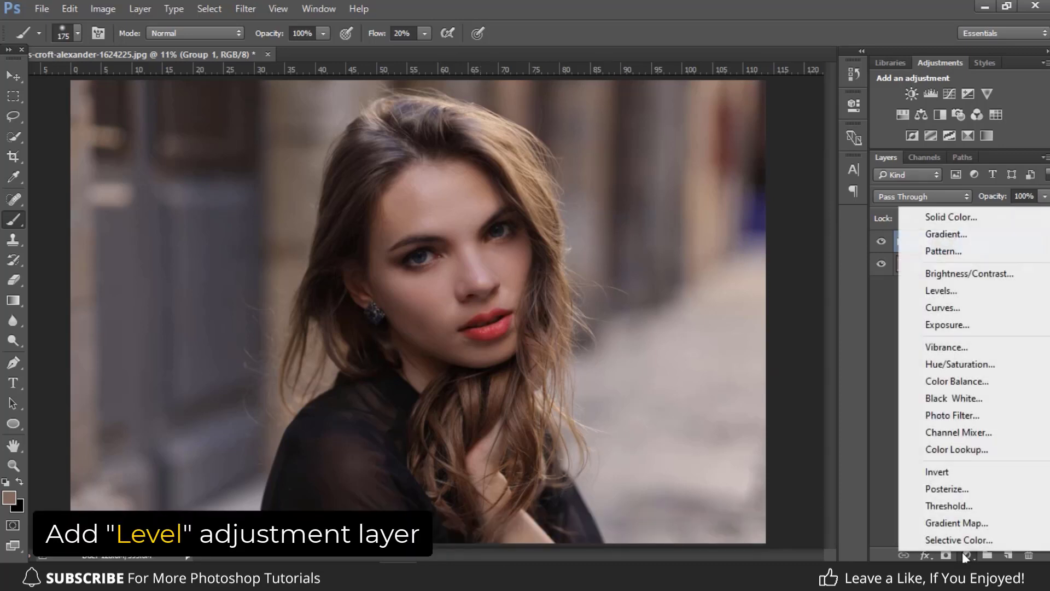
pyautogui.click(949, 293)
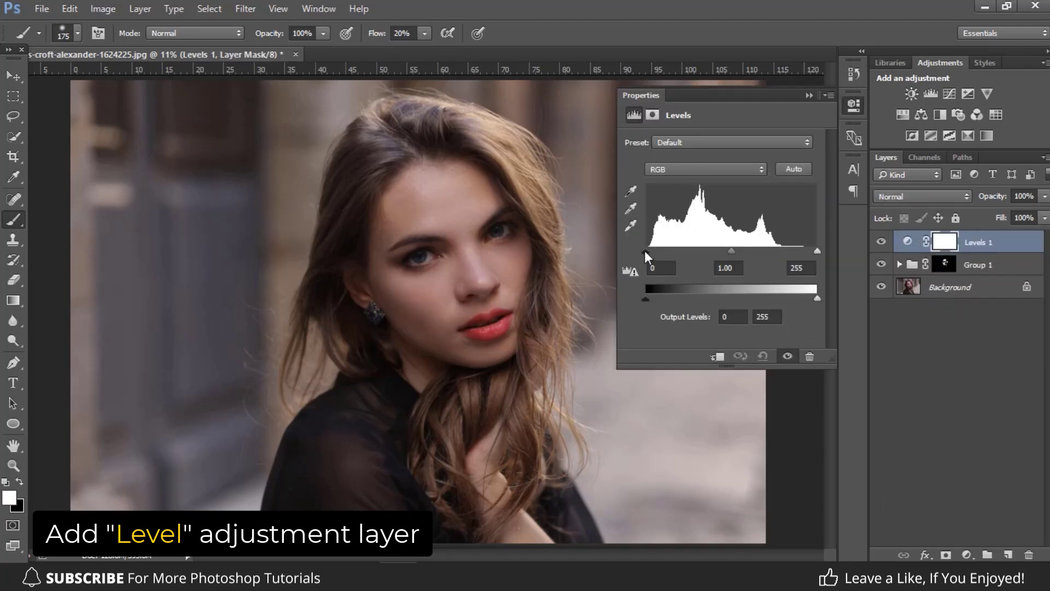
pyautogui.moveTo(645, 250); pyautogui.dragTo(658, 255)
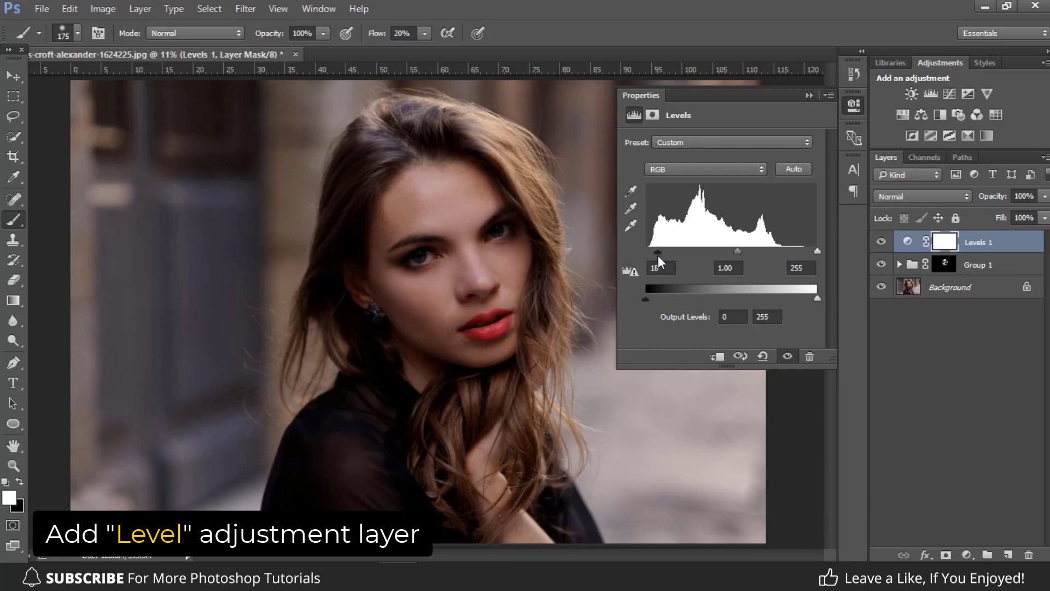
pyautogui.moveTo(819, 251); pyautogui.dragTo(796, 251)
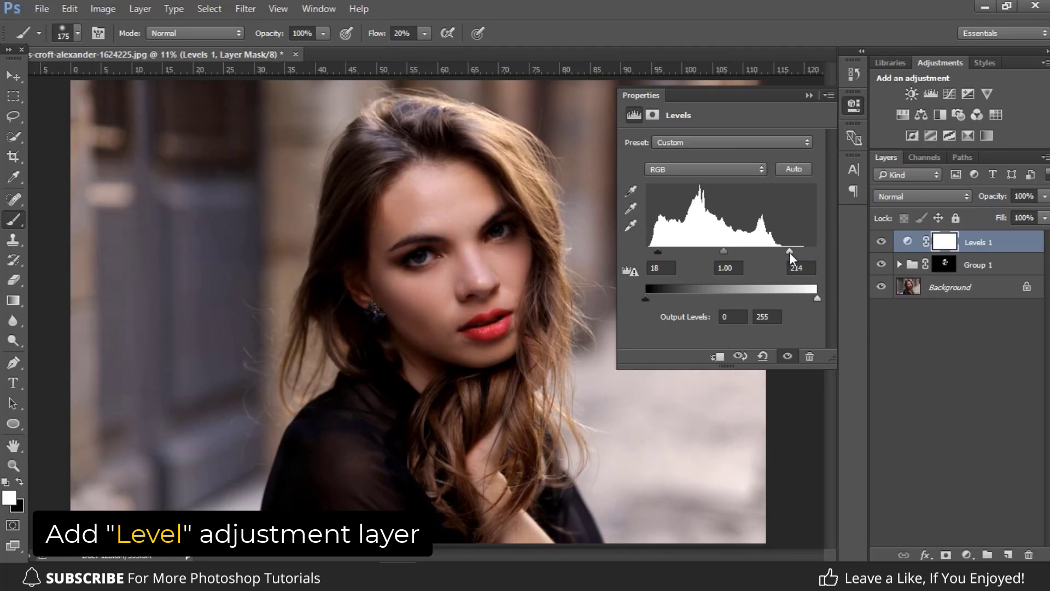
pyautogui.click(809, 96)
pyautogui.click(881, 243)
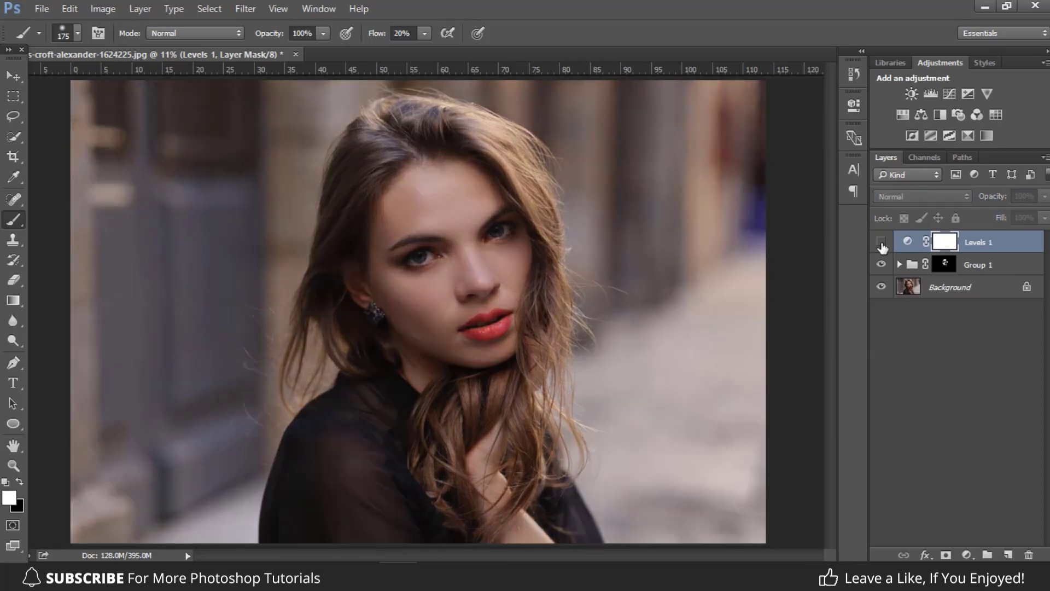
pyautogui.click(881, 242)
# Step: Add a Selective Color adjustment layer above Levels and set the Reds to Cyan -20% and Yellow +20%
pyautogui.click(977, 243)
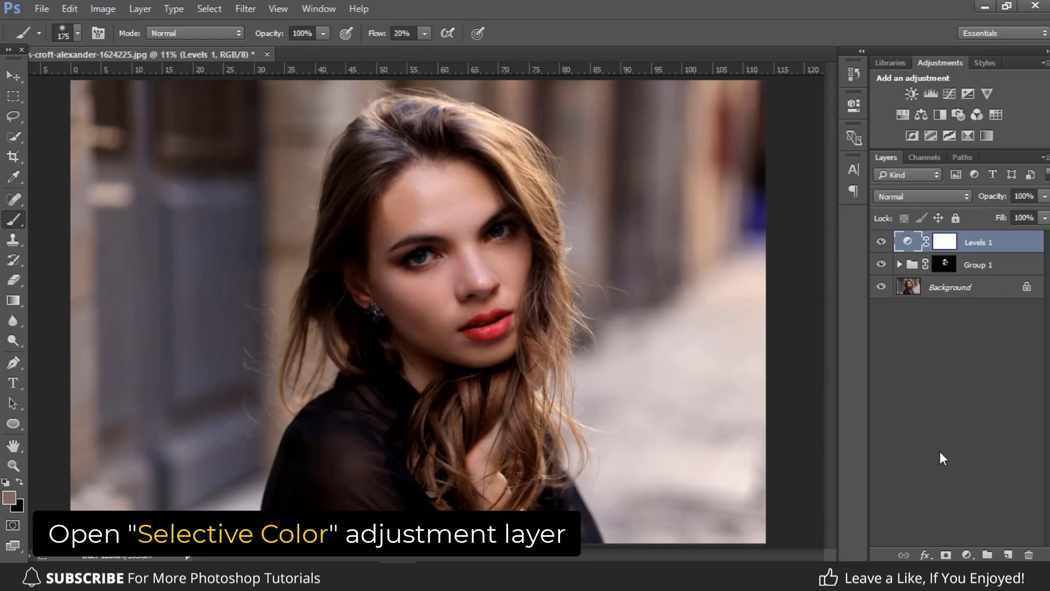
pyautogui.click(965, 553)
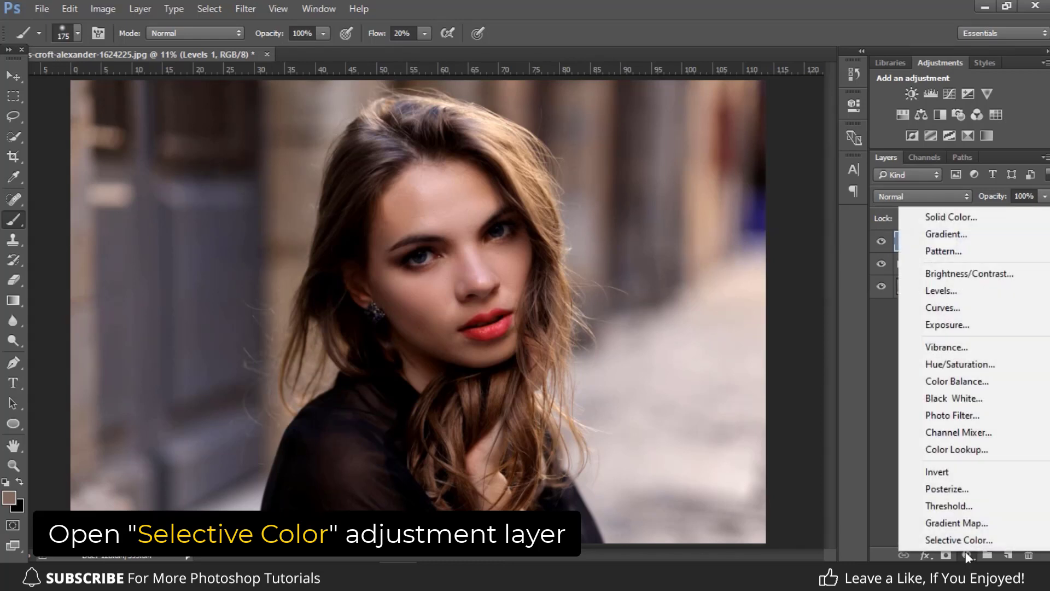
pyautogui.click(958, 539)
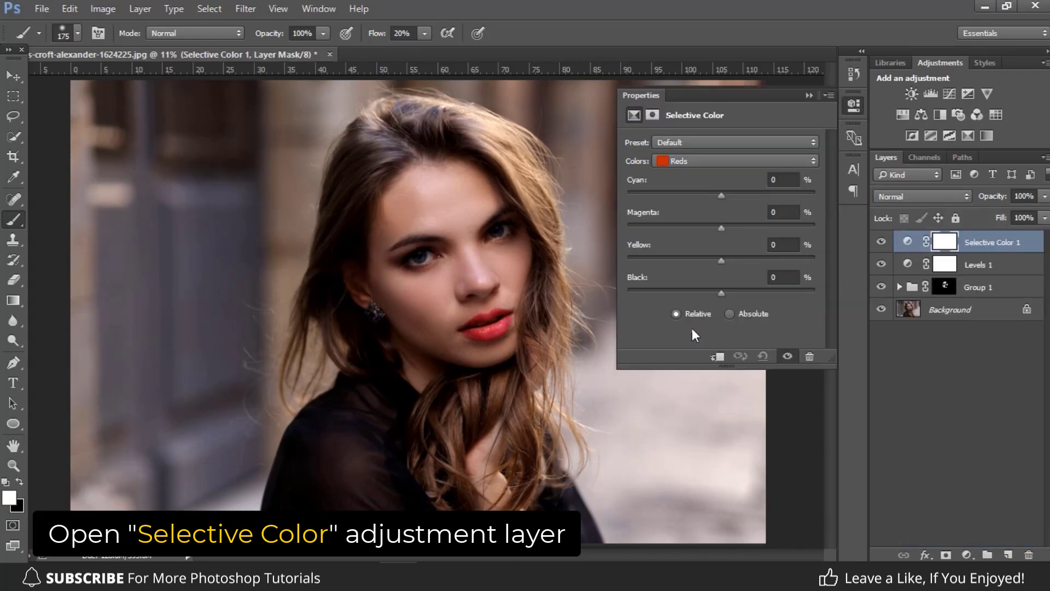
pyautogui.click(680, 160)
pyautogui.click(680, 160)
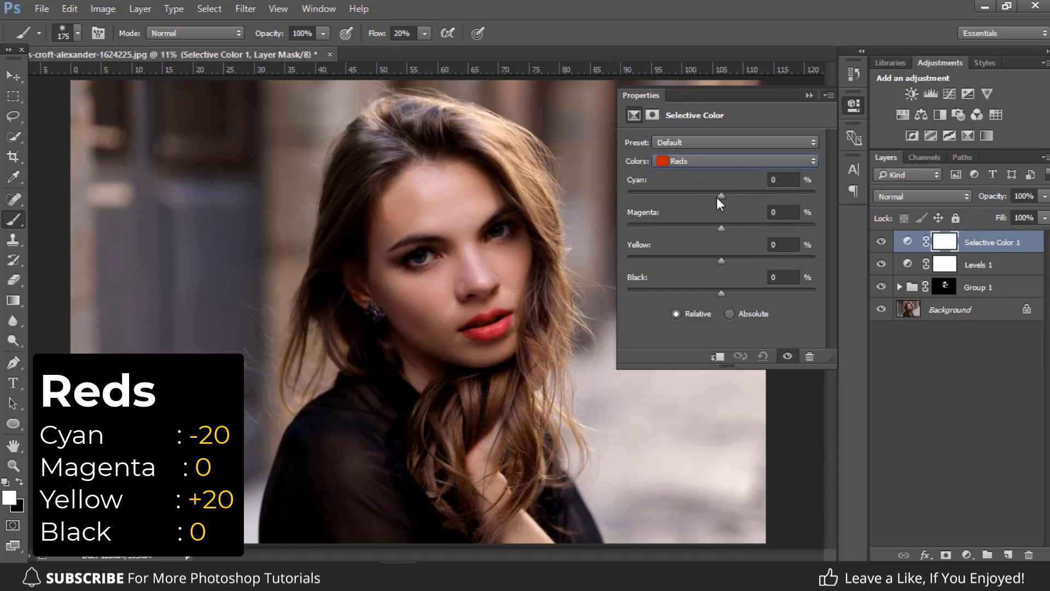
pyautogui.moveTo(722, 195); pyautogui.dragTo(703, 198)
pyautogui.moveTo(721, 260); pyautogui.dragTo(739, 264)
# Step: Set Black to -20% for the Whites in the Selective Color adjustment
pyautogui.click(730, 160)
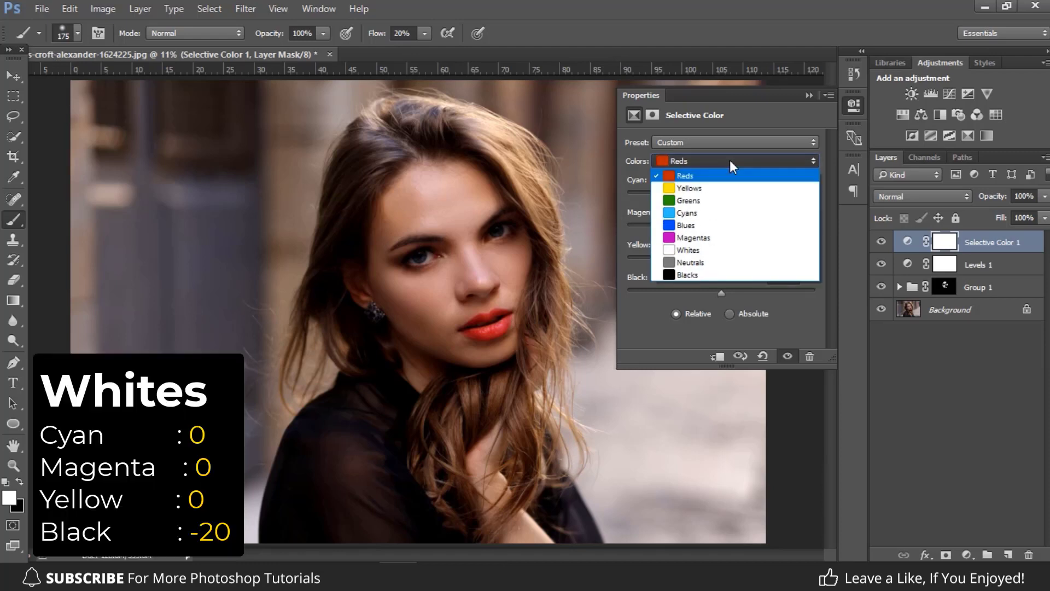
pyautogui.click(701, 251)
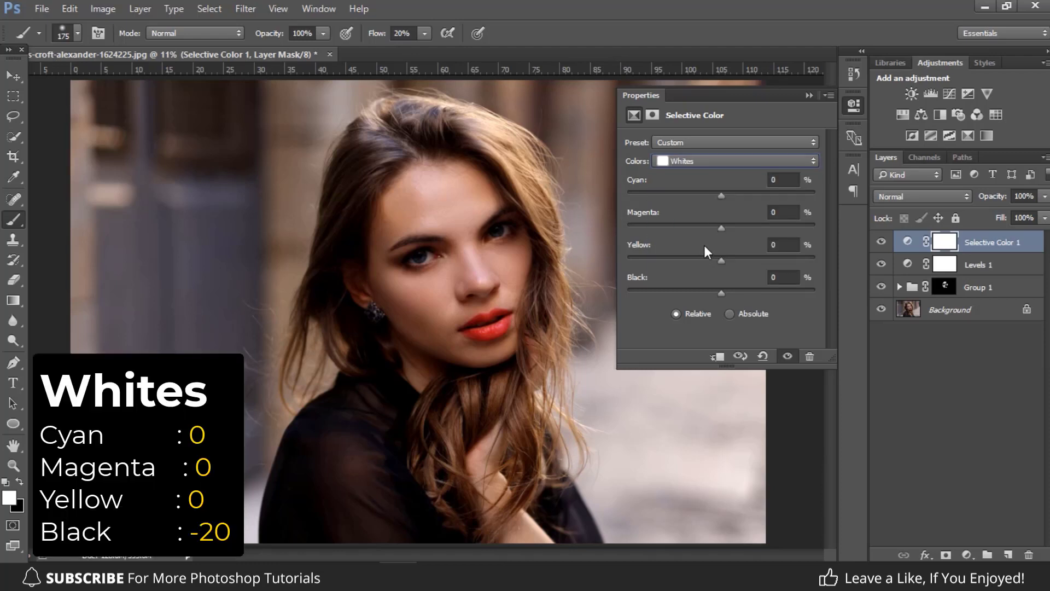
pyautogui.moveTo(715, 291); pyautogui.dragTo(702, 292)
# Step: Set the Selective Color Neutrals to Cyan +6%, Magenta +6%, Yellow +8% and Black -12%
pyautogui.click(708, 162)
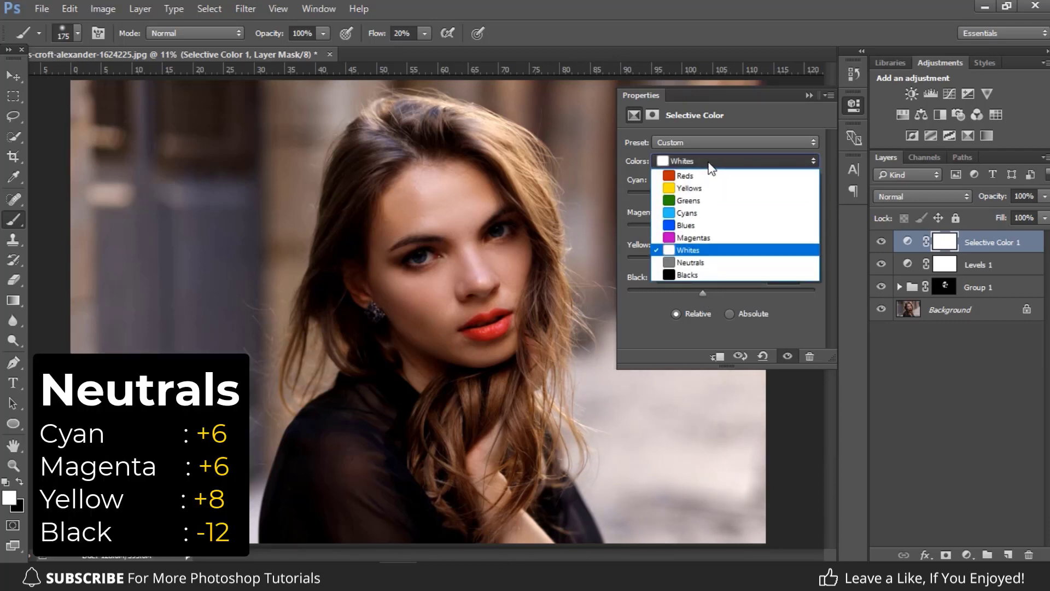
pyautogui.click(706, 262)
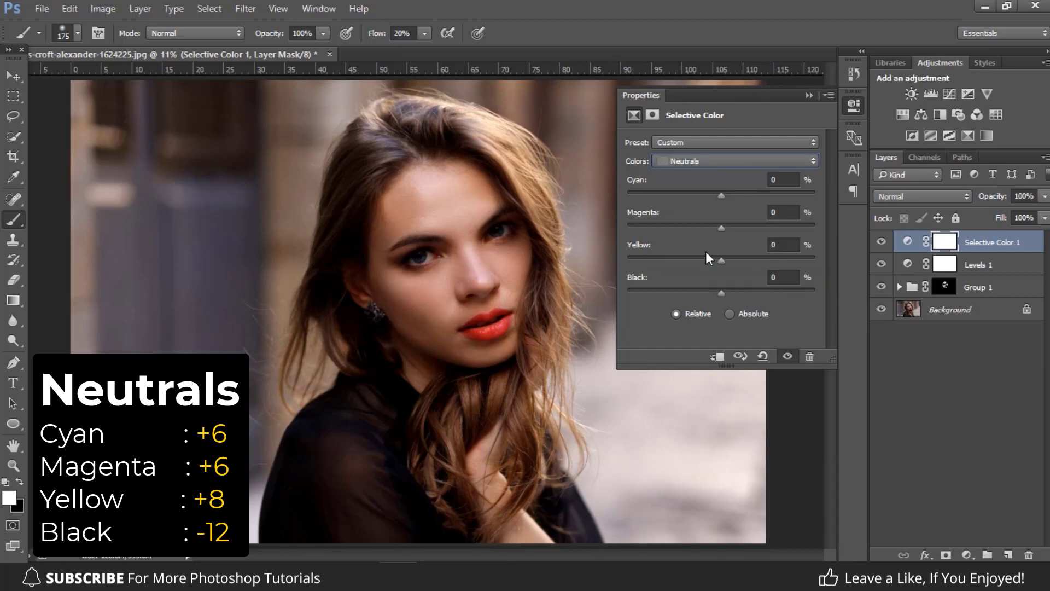
pyautogui.moveTo(722, 194); pyautogui.dragTo(726, 230)
pyautogui.moveTo(727, 226); pyautogui.dragTo(729, 260)
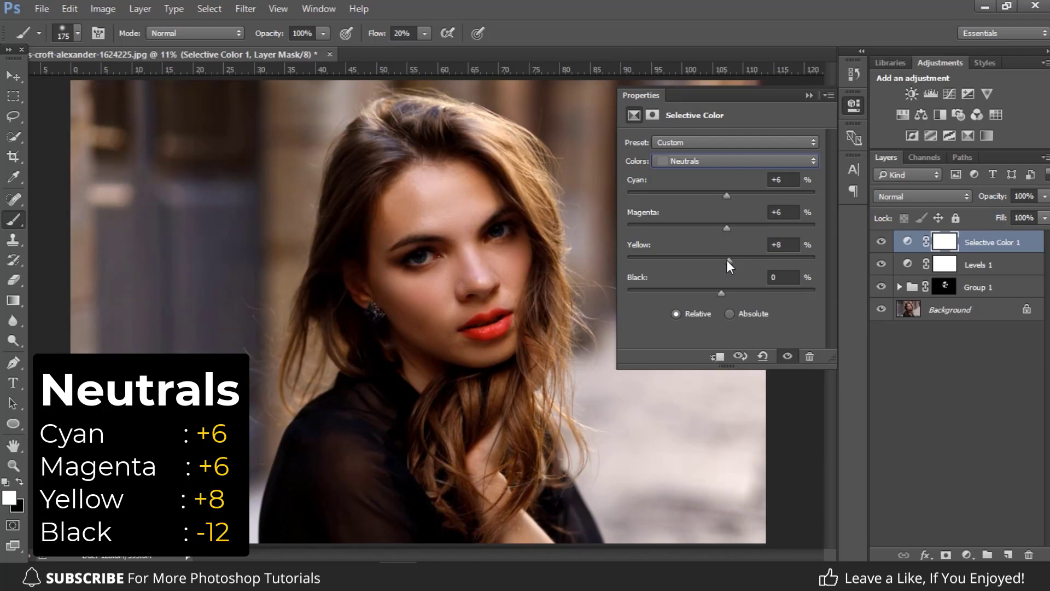
pyautogui.moveTo(718, 291); pyautogui.dragTo(706, 291)
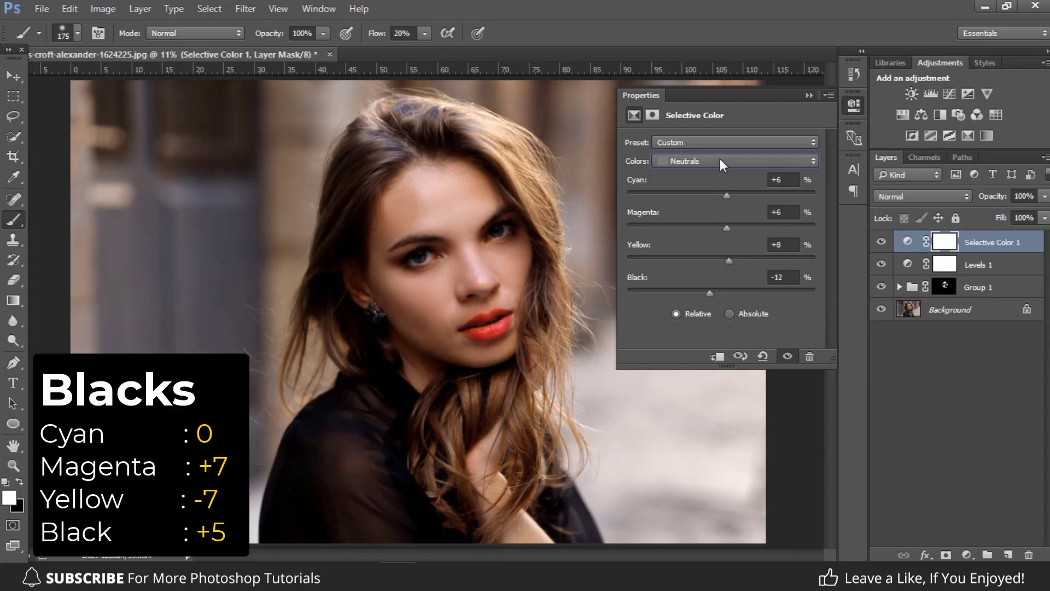
# Step: Set the Selective Color Blacks to Magenta +7%, Yellow -7% and Black +5%
pyautogui.click(720, 159)
pyautogui.click(707, 276)
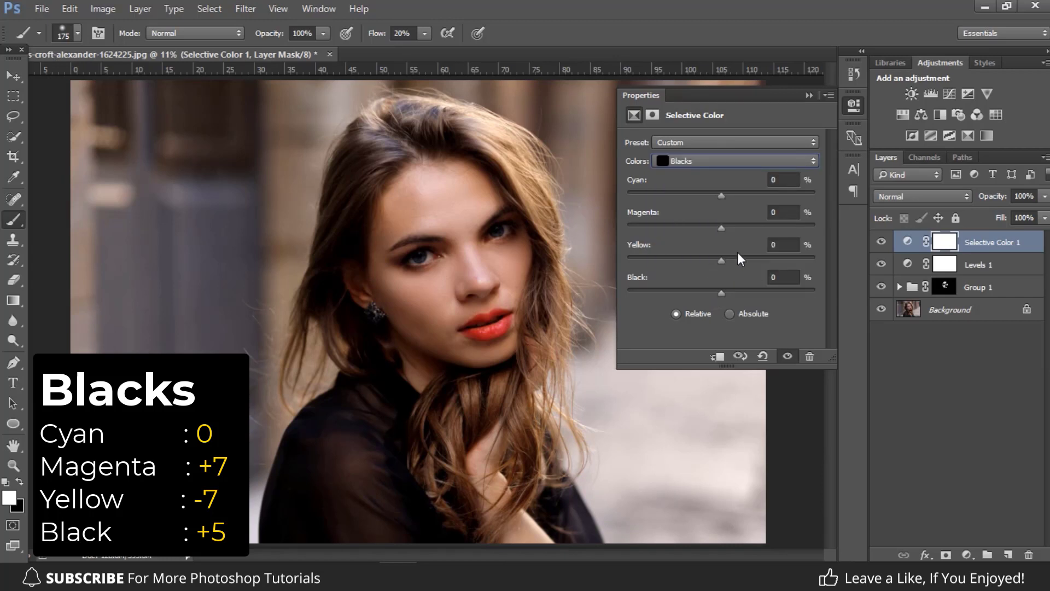
pyautogui.moveTo(725, 229); pyautogui.dragTo(719, 261)
pyautogui.moveTo(720, 295); pyautogui.dragTo(724, 296)
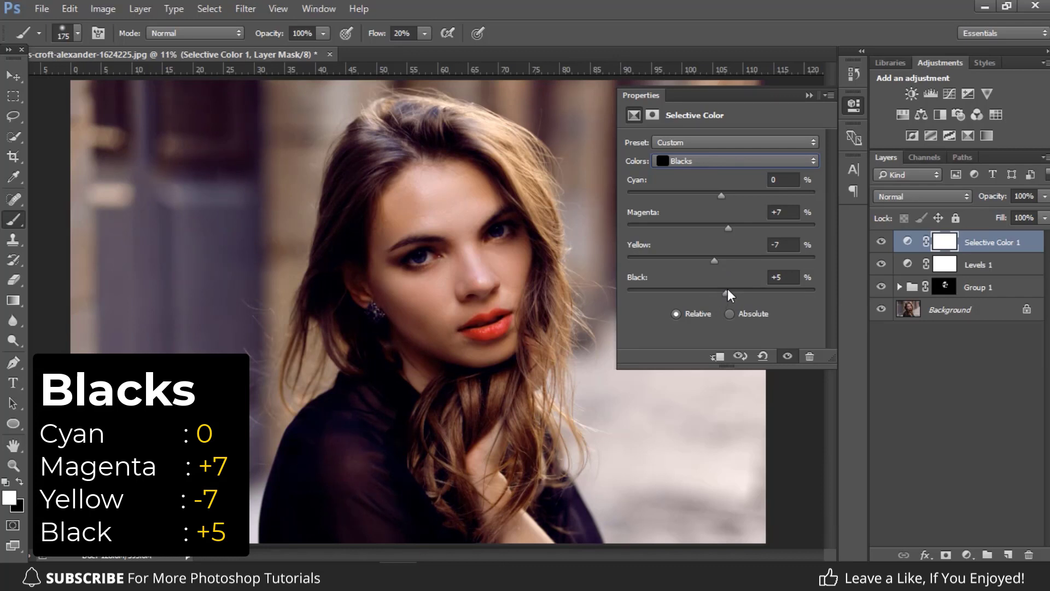
pyautogui.click(806, 95)
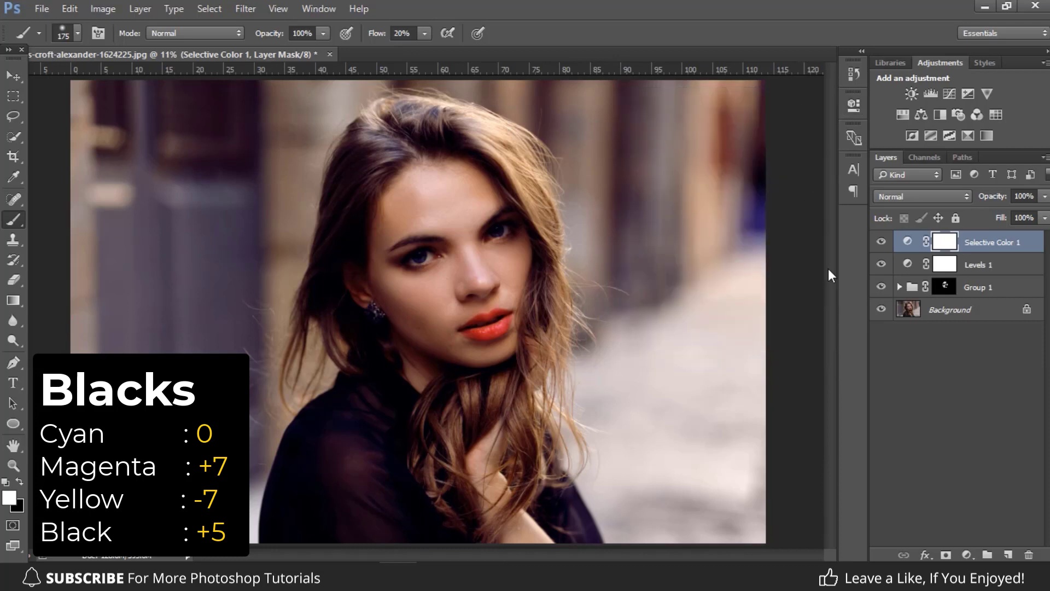
# Step: Compare the photo without the Selective Color adjustment, and with only the Background layer shown
pyautogui.click(881, 241)
pyautogui.click(881, 241)
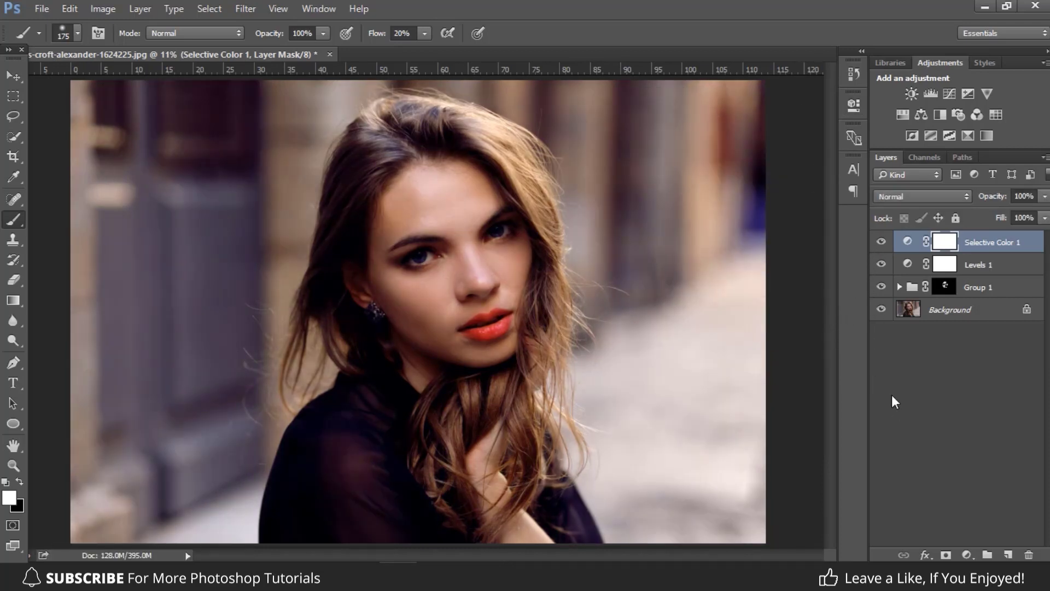
pyautogui.keyDown('alt'); pyautogui.click(881, 310); pyautogui.keyUp('alt')
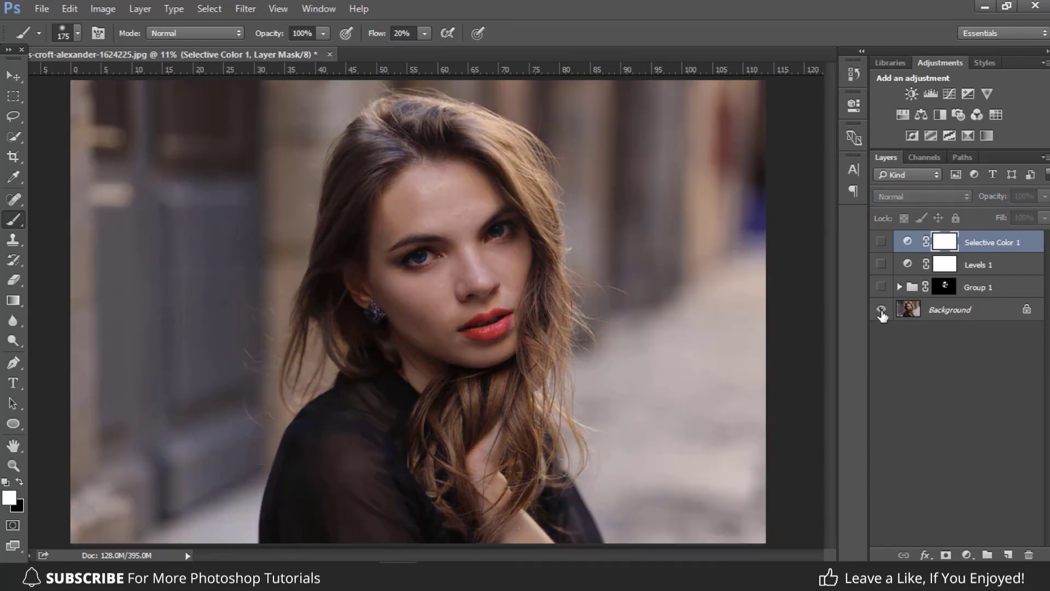